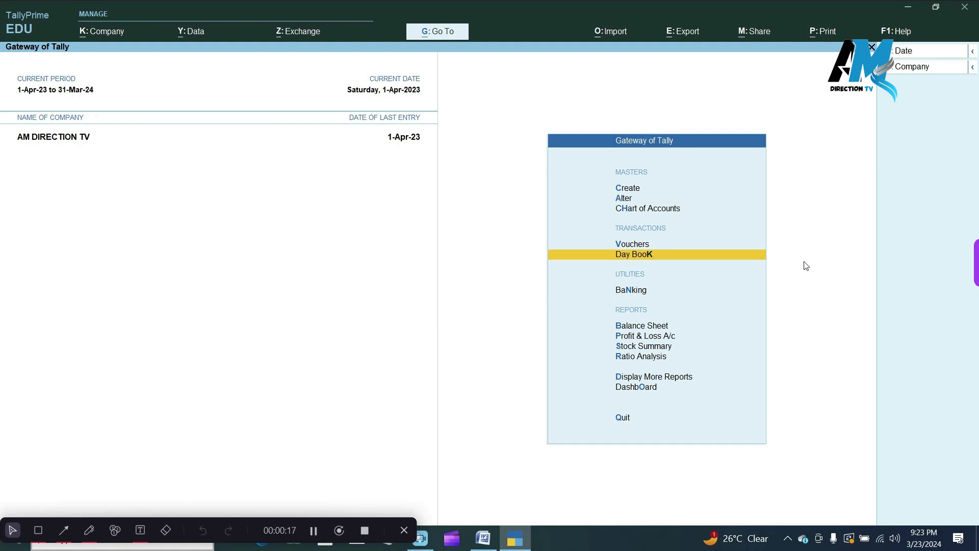
Check the Enable Bill-wise entry setting in the company features and leave without saving
key(F11)
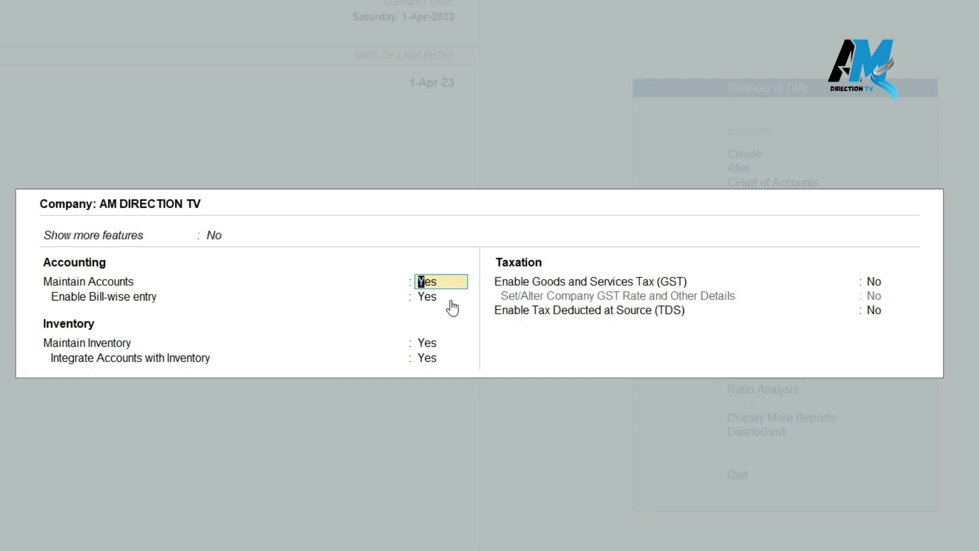
key(BackSpace)
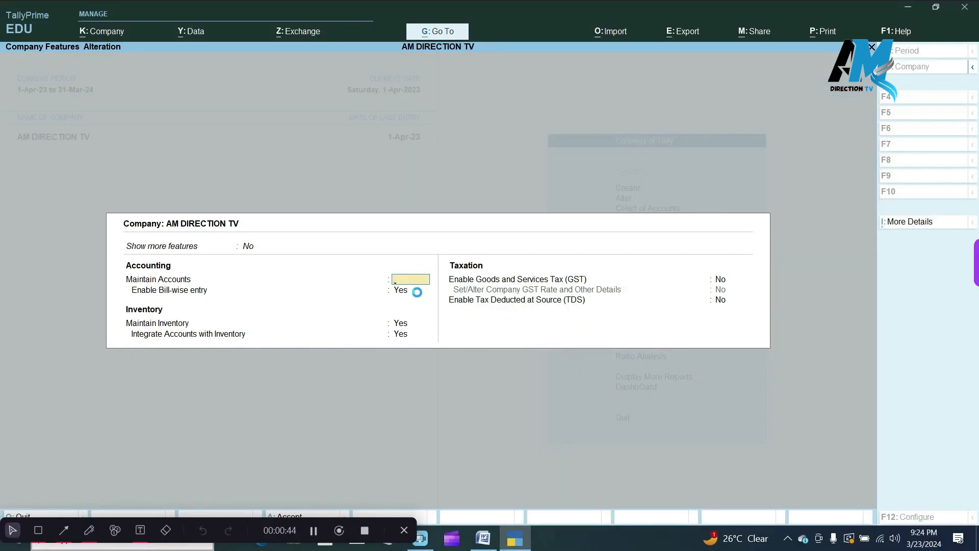
key(Escape)
key(y)
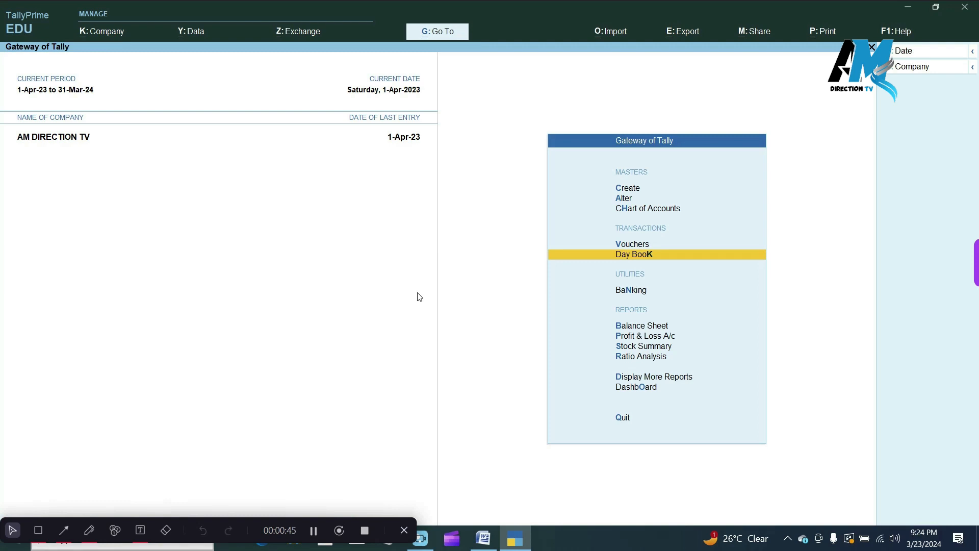
Open the IT COMPUTER ledger for alteration, check its Maintain balances bill-by-bill setting, and leave without saving
key(Up)
key(Up)
key(Up)
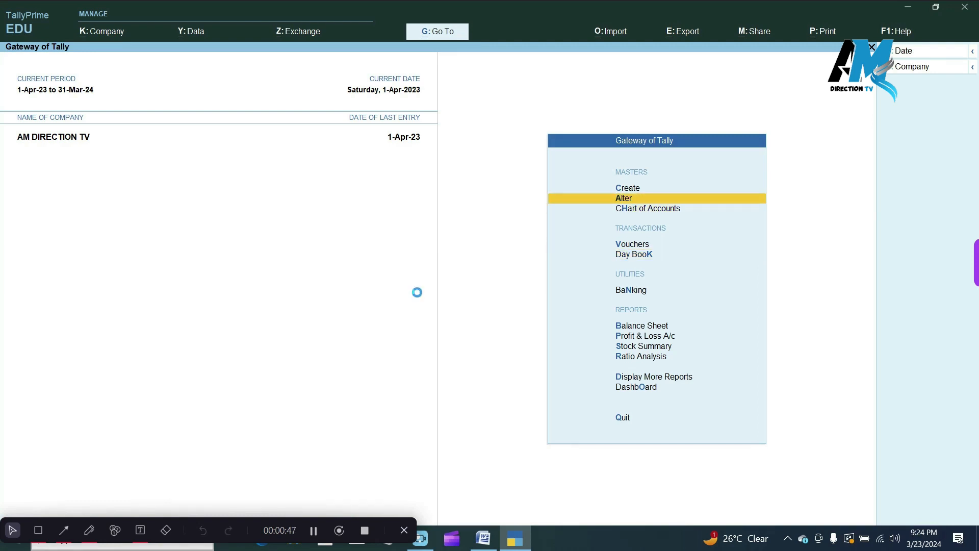
key(Return)
key(Down)
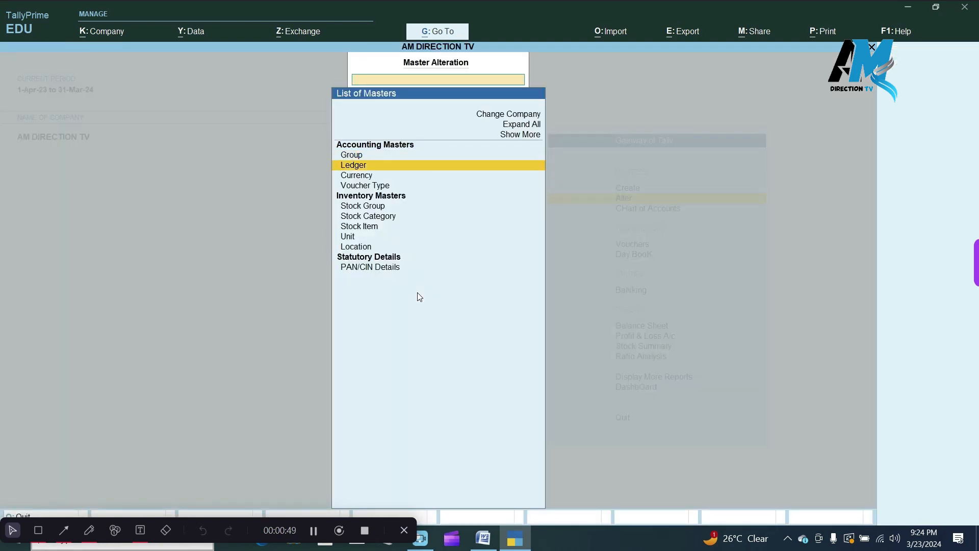
key(Return)
key(Down)
key(Return)
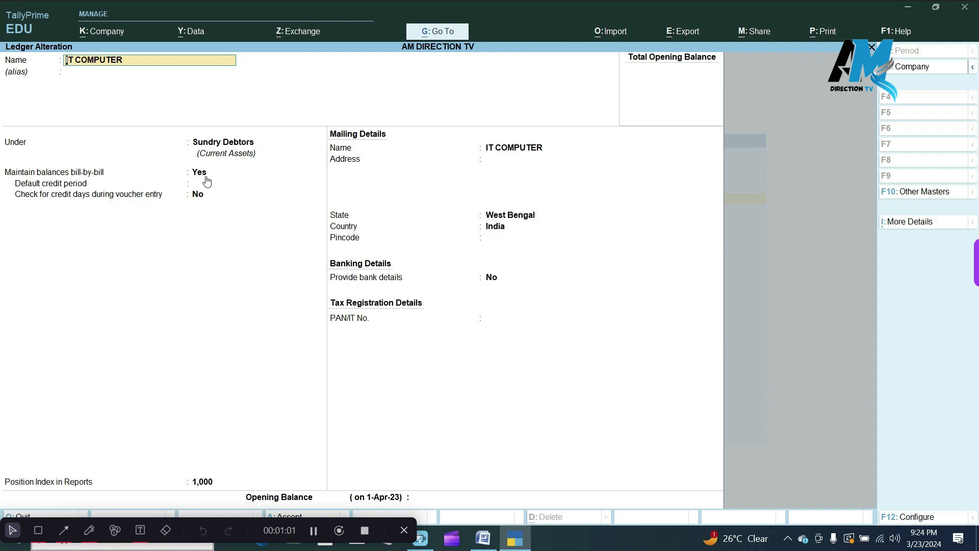
key(BackSpace)
key(Escape)
key(y)
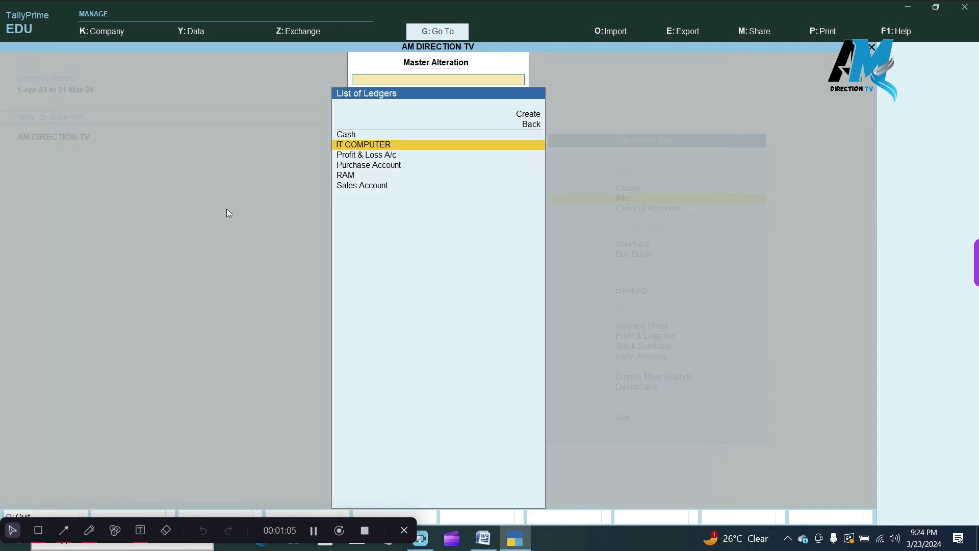
Check the bill-by-bill setting of the party ledger between Purchase Account and Sales Account, and return to the Gateway of Tally
key(Down)
key(Down)
key(Down)
key(Return)
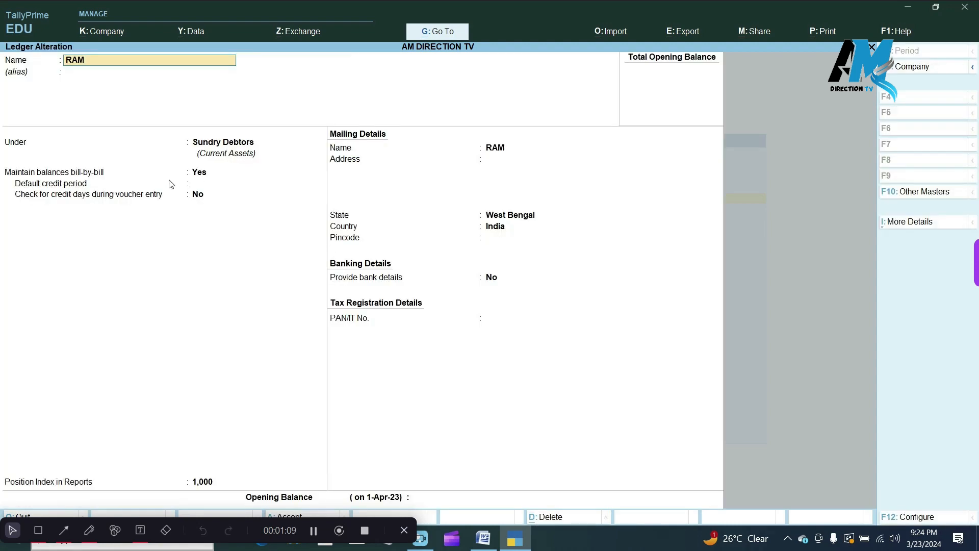
key(Escape)
key(Escape)
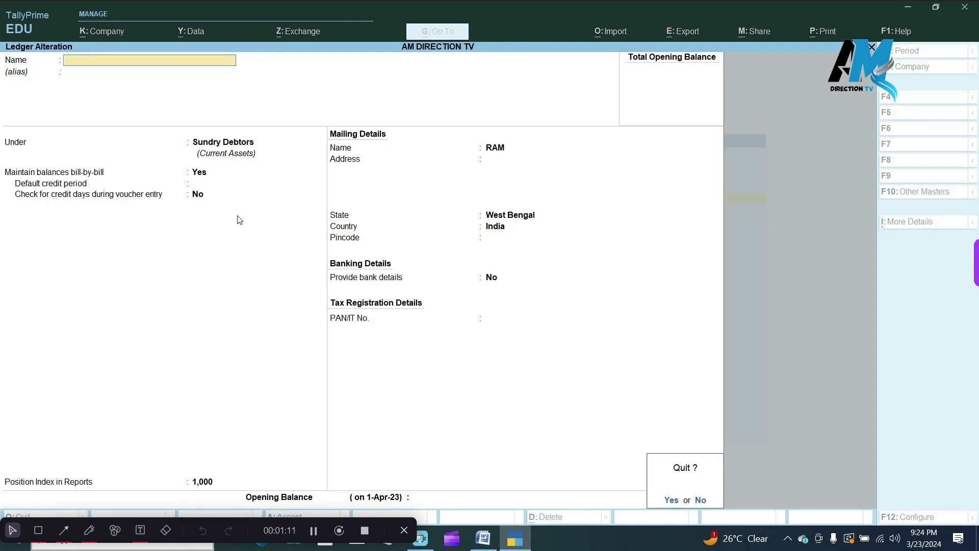
key(y)
key(Escape)
key(Escape)
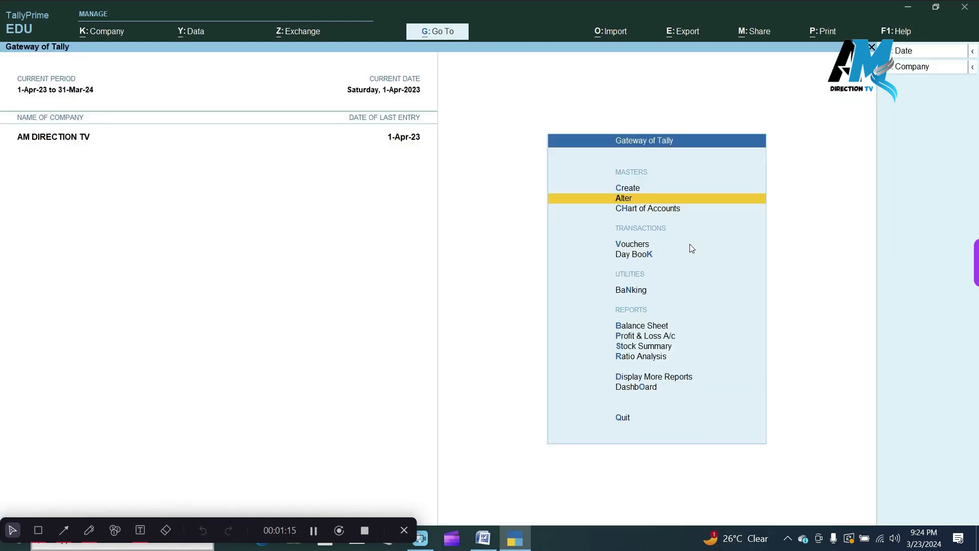
Start a purchase voucher with supplier invoice number 7 dated 1-Apr-23
click(644, 245)
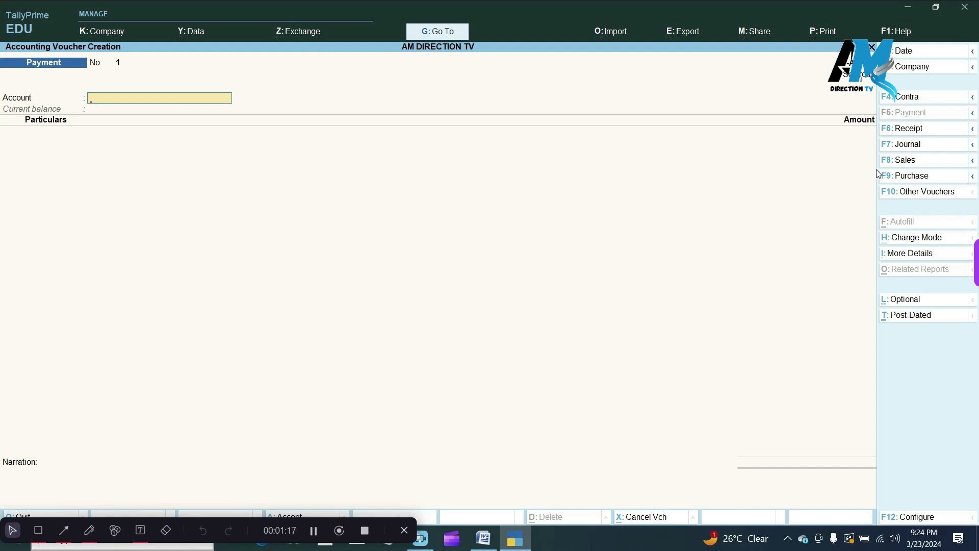
click(913, 176)
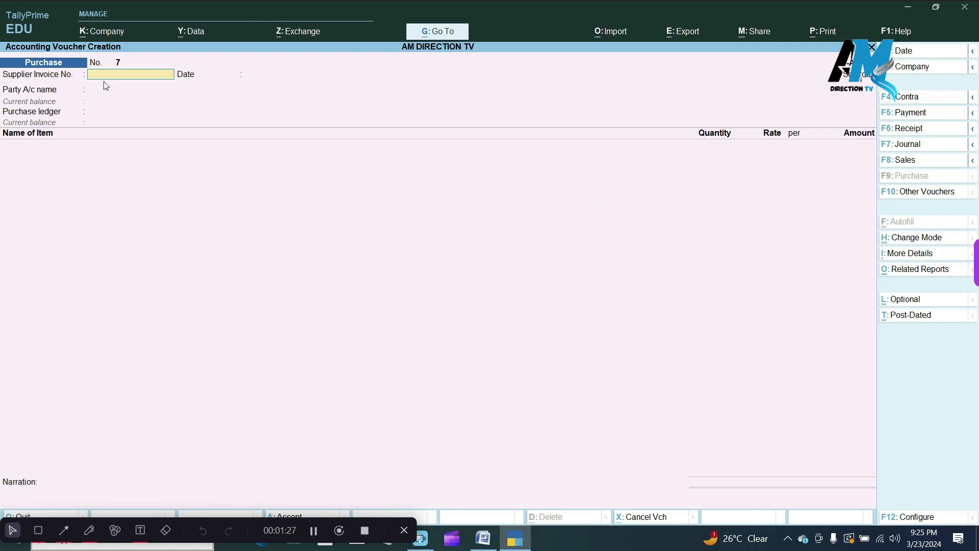
key(Return)
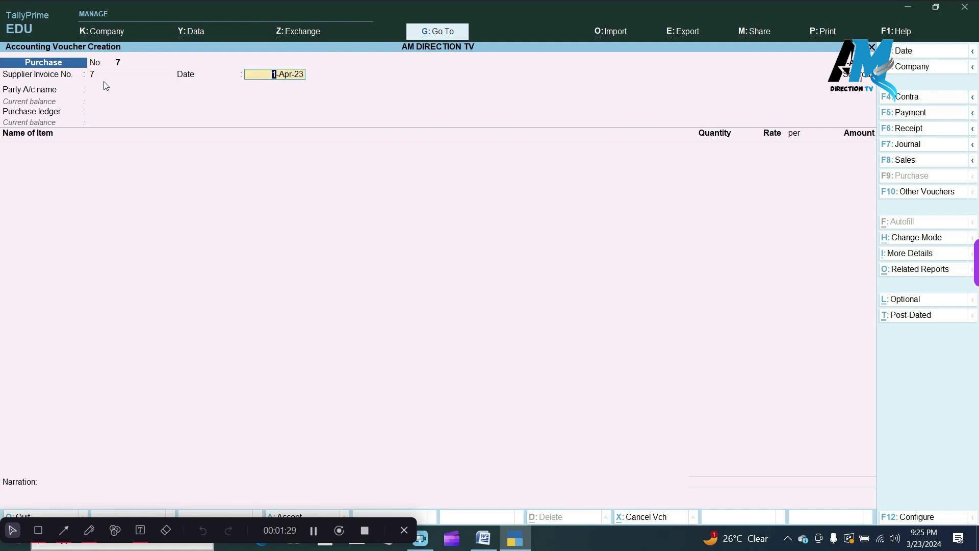
key(Return)
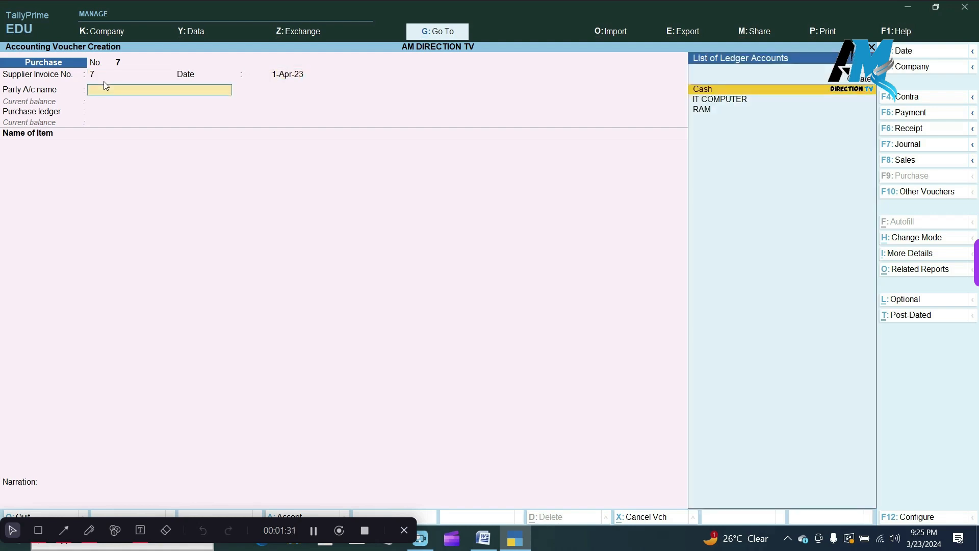
Set IT COMPUTER as the party account, accept its default details, and choose Purchase Account as the purchase ledger
key(Down)
key(Return)
key(Return)
key(Return)
key(Return)
key(Return)
key(Return)
key(Return)
key(Return)
key(Return)
key(Return)
key(Return)
key(Return)
key(Return)
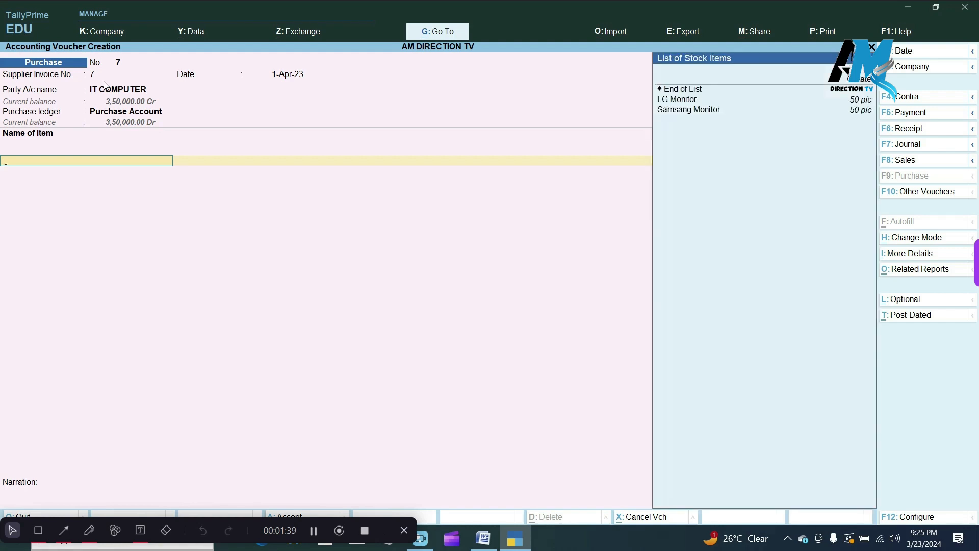
Add 20 pic of LG Monitor at the Contai location at a rate of 3,000 and end the item list
click(669, 99)
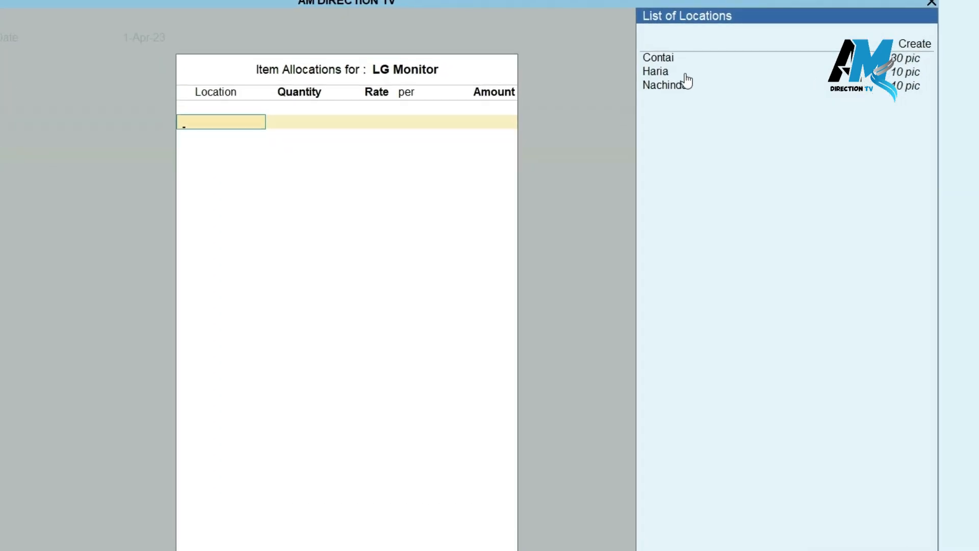
click(658, 47)
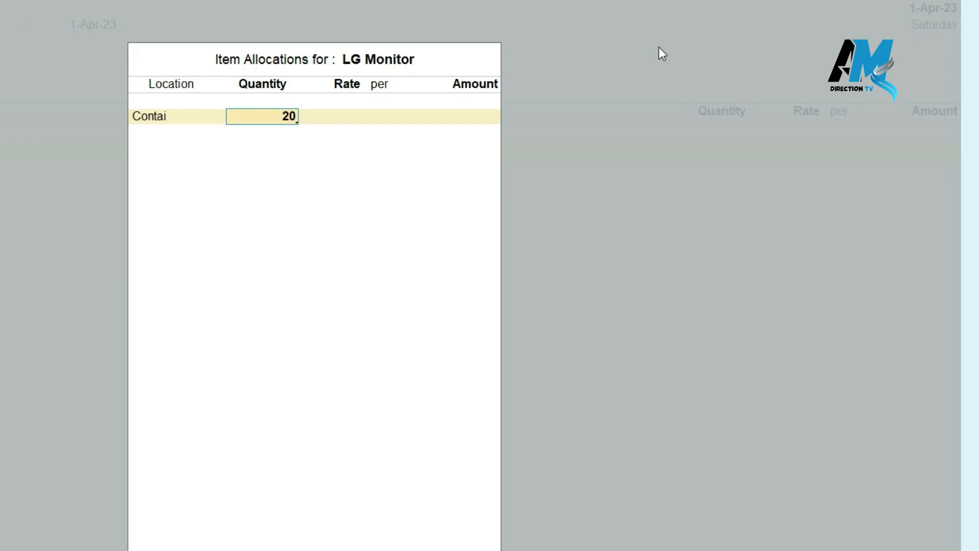
key(Return)
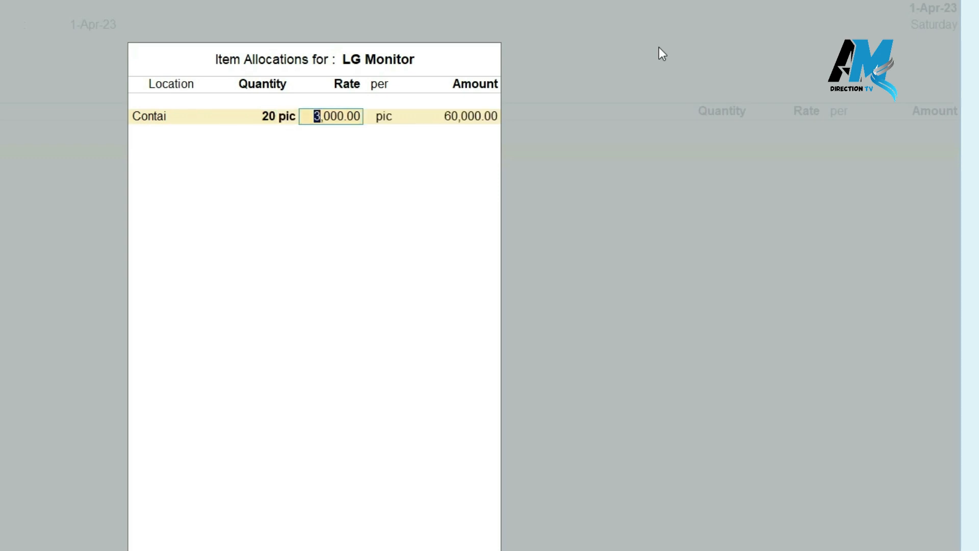
key(Return)
key(Return)
key(Return)
key(Return)
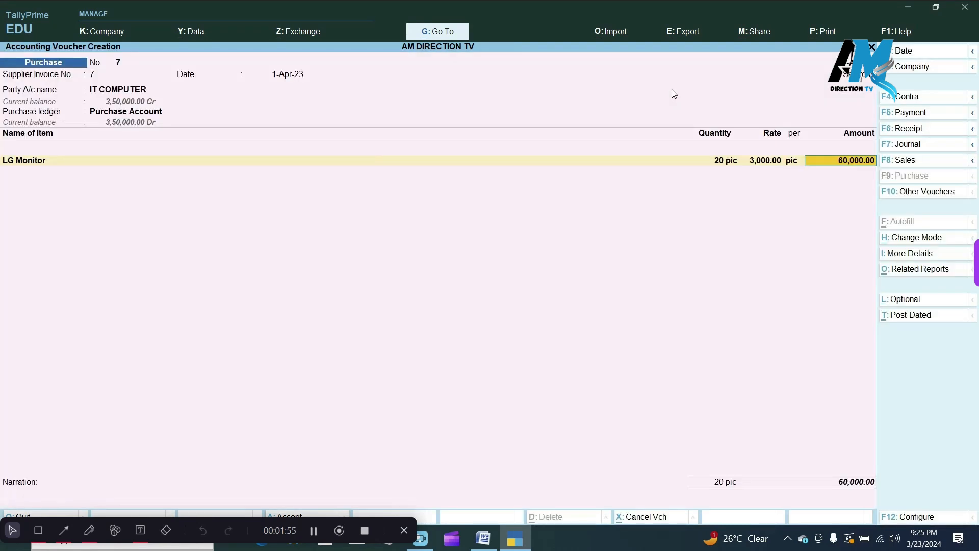
key(Return)
key(Return)
key(Return)
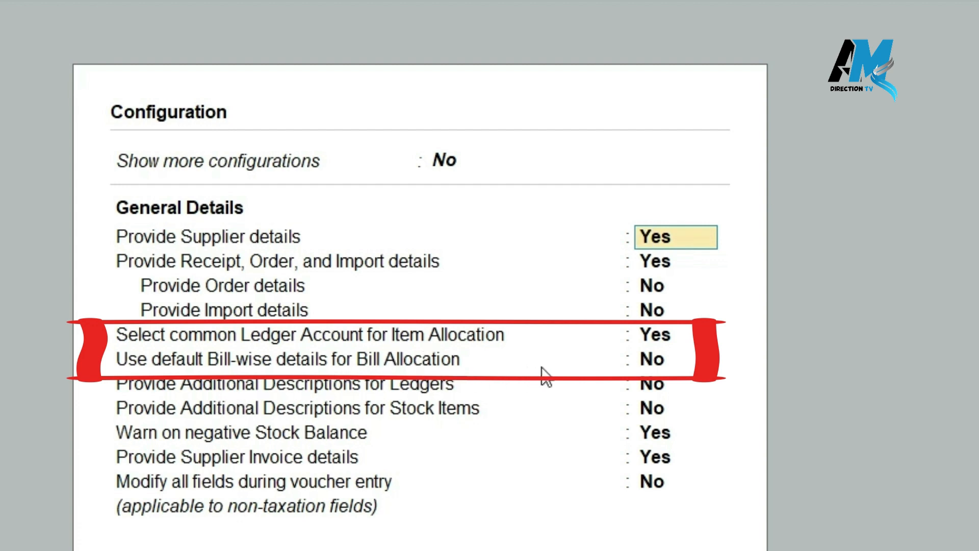
Check the Use default Bill-wise details for Bill Allocation option in the voucher configuration and close it
click(647, 366)
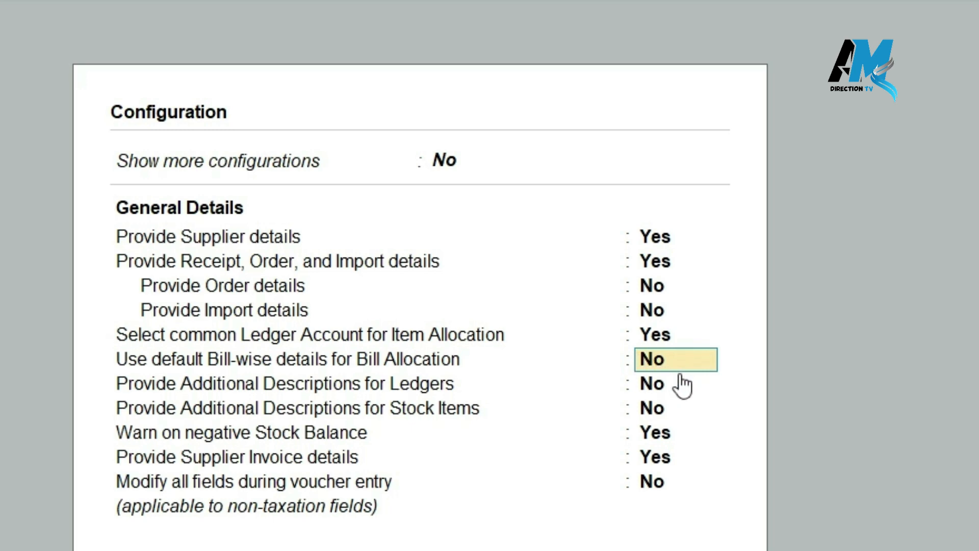
key(Escape)
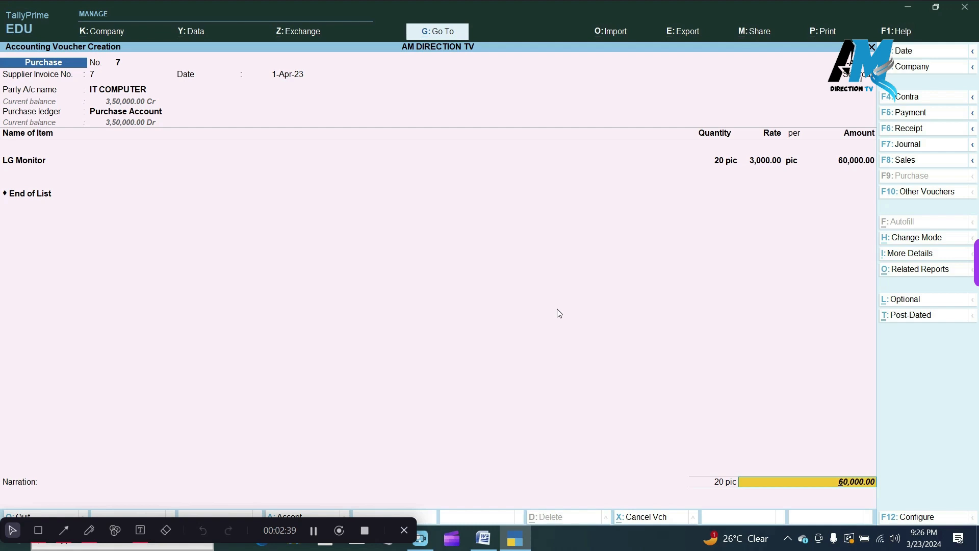
Step through the bill-wise details for IT COMPUTER, leave them, and recheck the voucher configuration
key(Return)
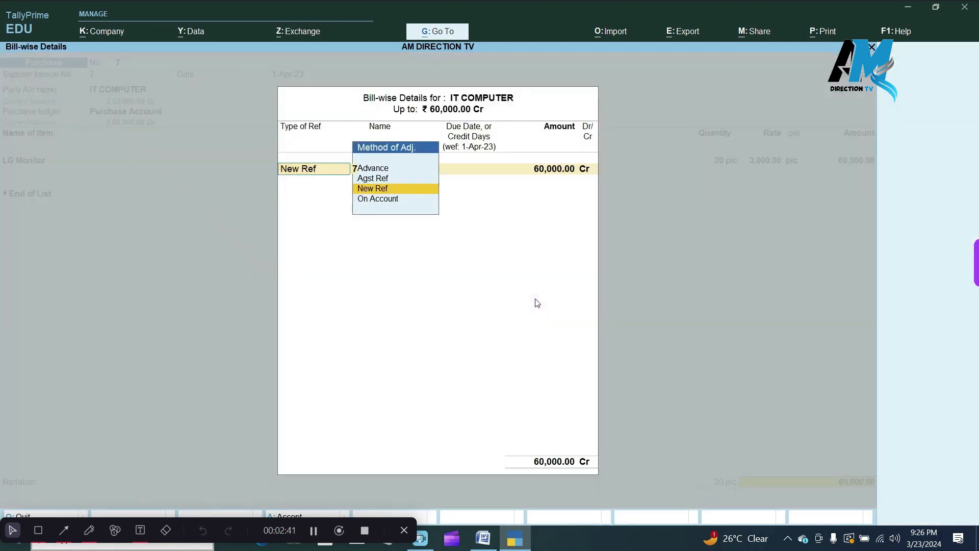
key(Return)
key(Return)
key(Return)
key(Return)
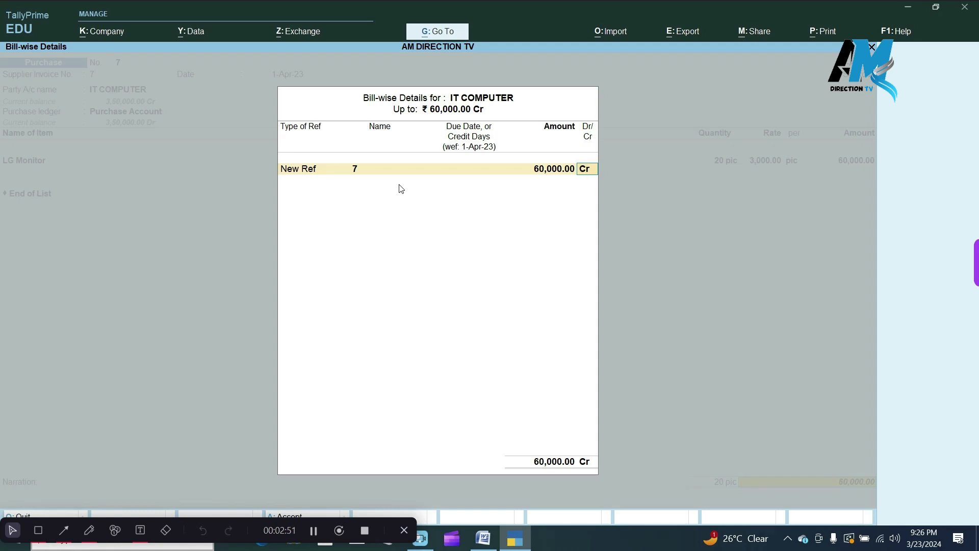
key(Escape)
key(Return)
key(F12)
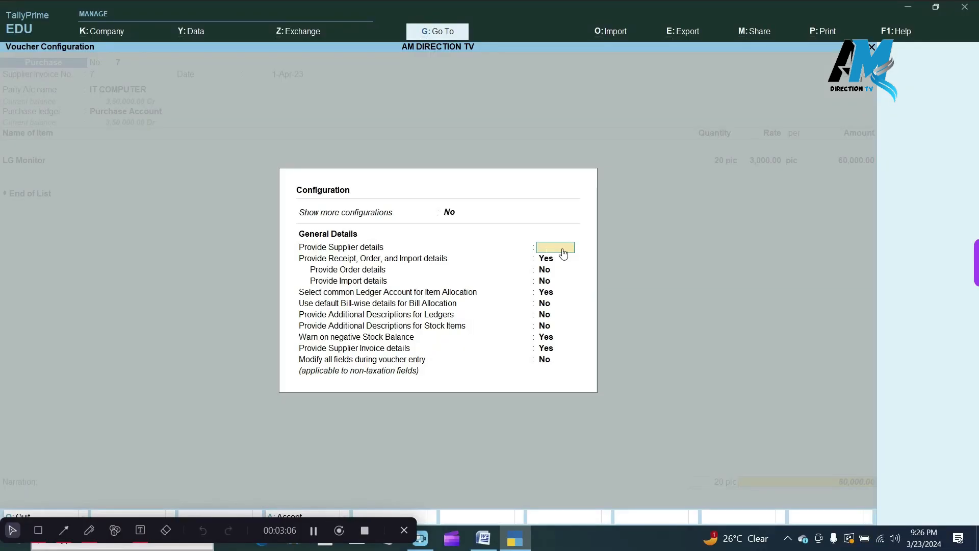
key(Escape)
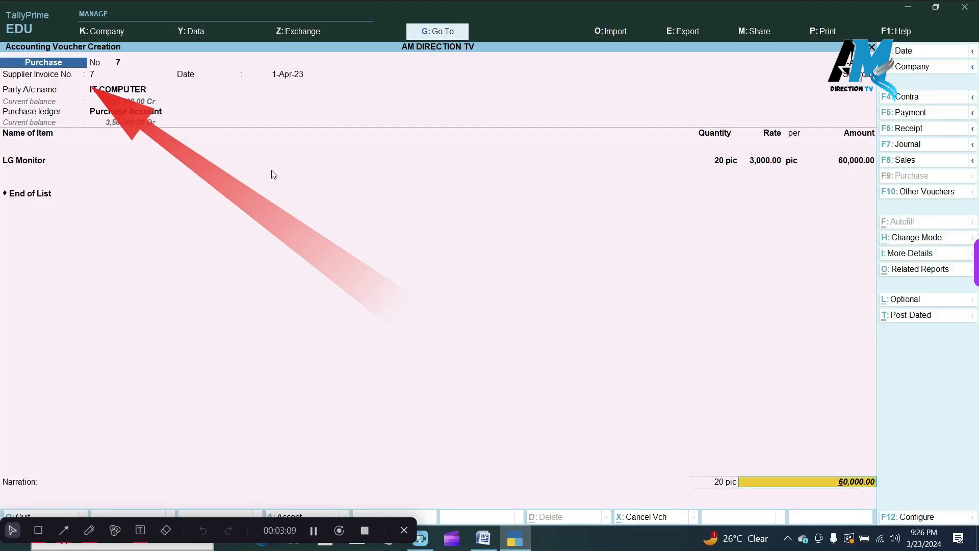
Allocate the 60,000 Cr purchase amount for IT COMPUTER to New Ref 7 in the bill-wise details
key(Return)
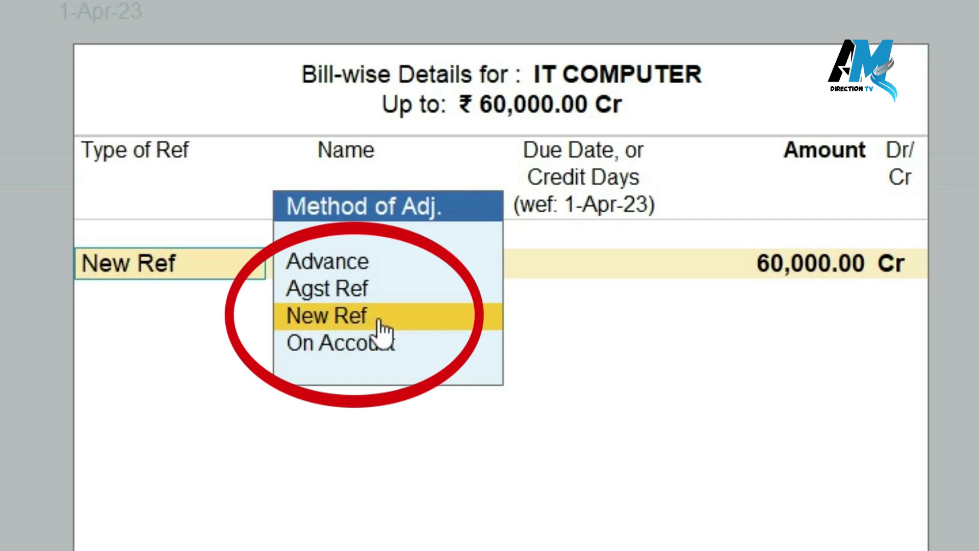
click(384, 331)
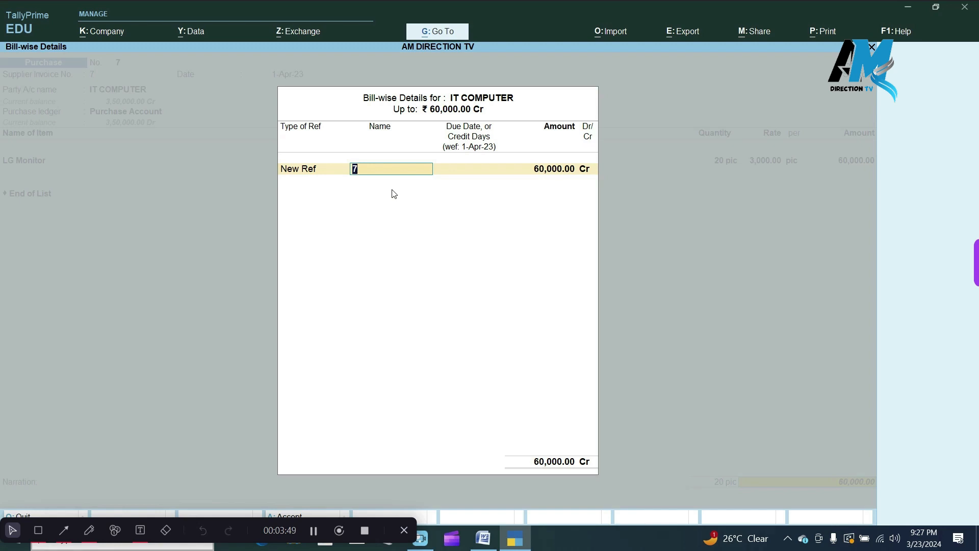
key(Return)
key(Return)
key(Return)
key(Return)
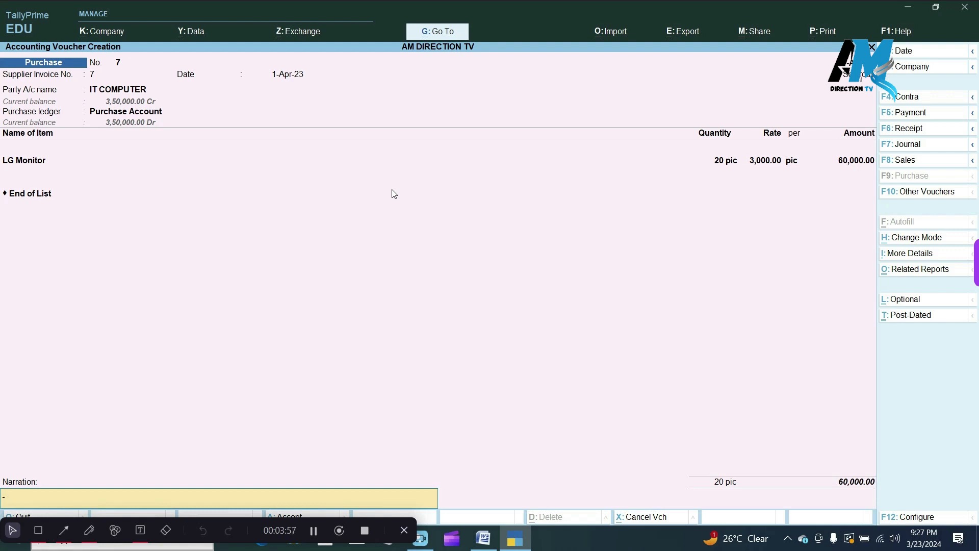
Return to the IT COMPUTER bill-wise details and compare the On Account and New Ref adjustment methods, leaving New Ref selected
key(BackSpace)
key(BackSpace)
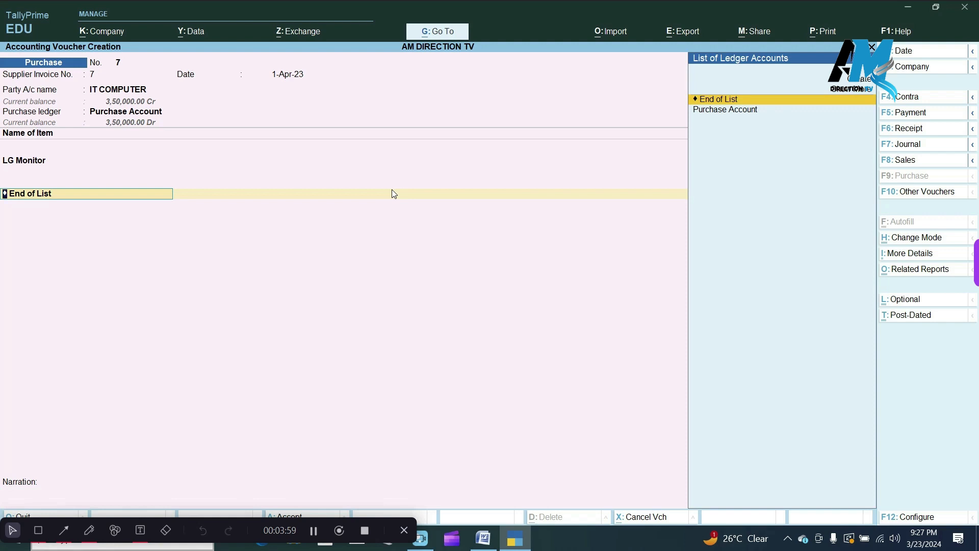
key(BackSpace)
key(Return)
key(Return)
key(Return)
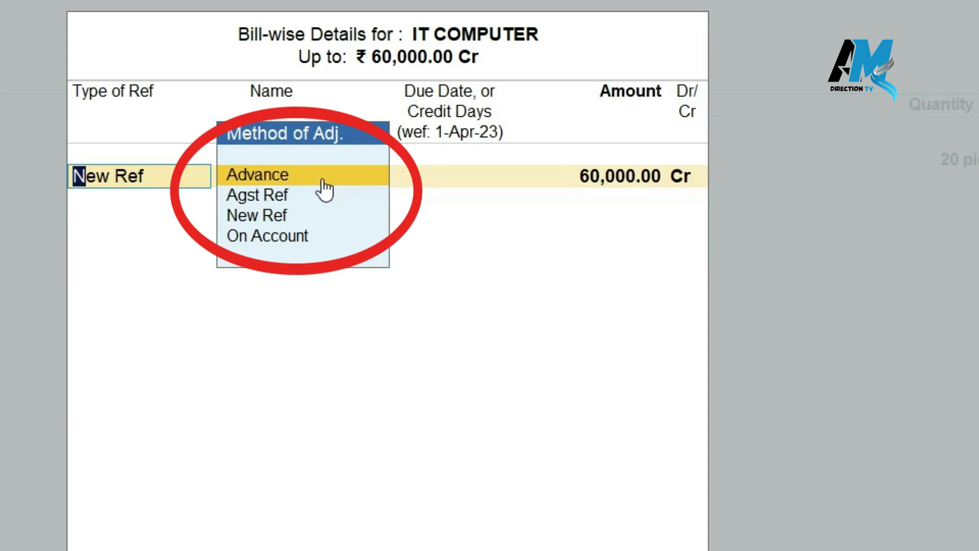
click(307, 241)
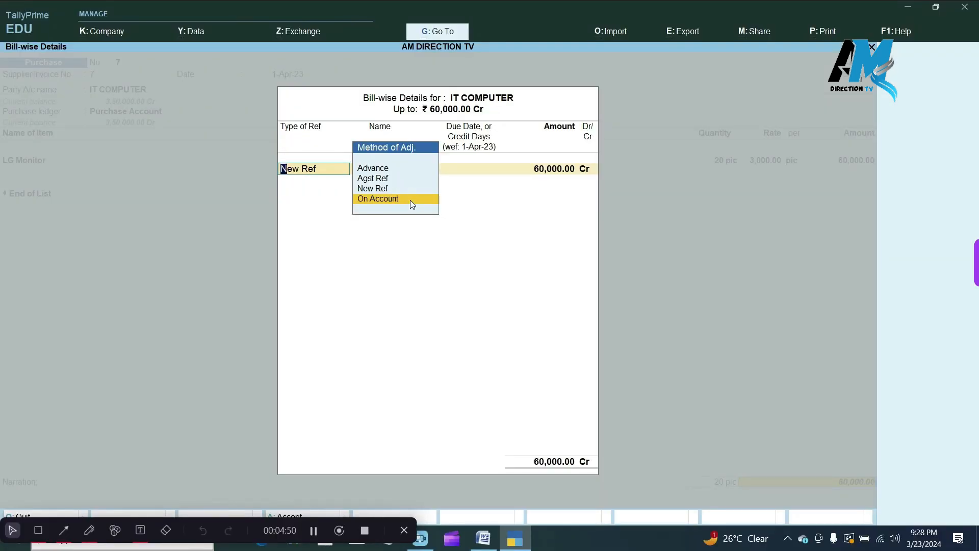
click(393, 190)
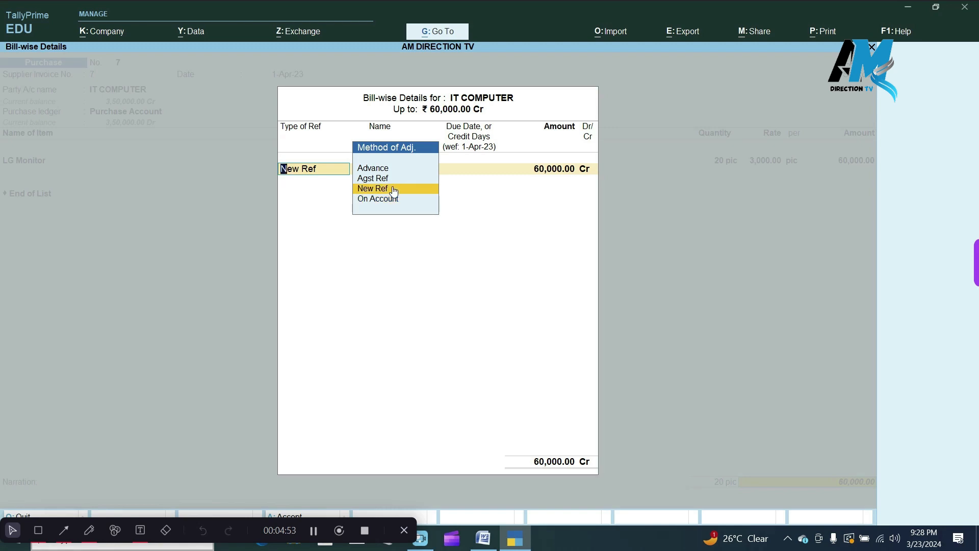
click(408, 197)
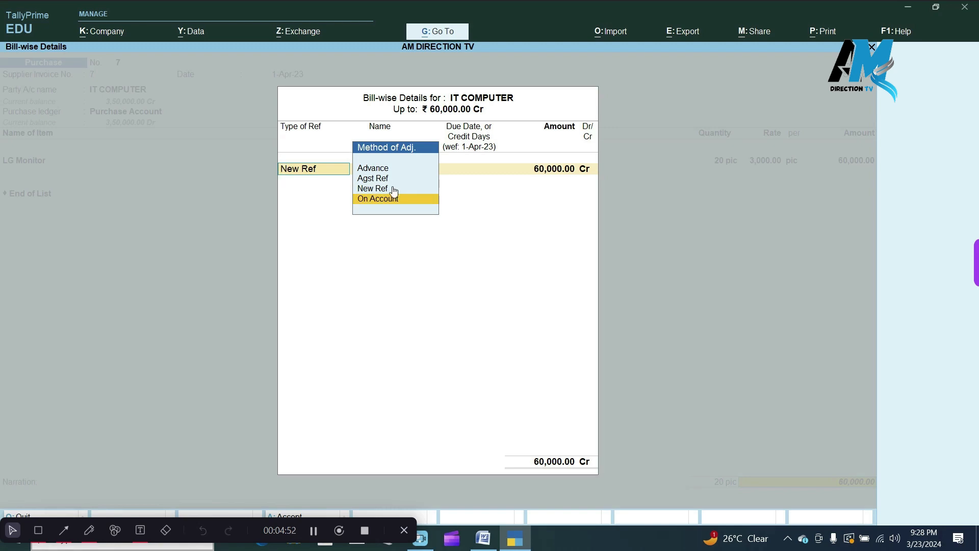
click(394, 189)
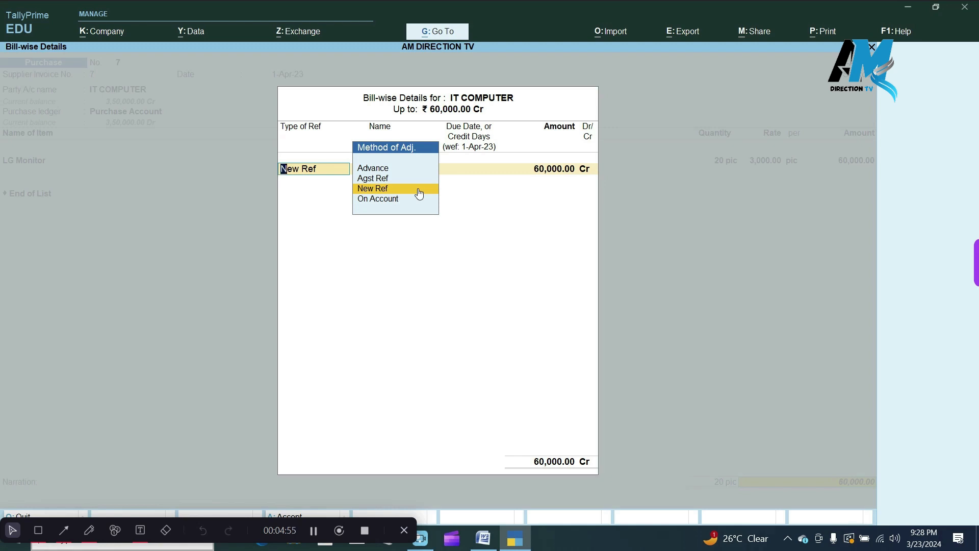
Keep New Ref 7 for the full 60,000 Cr in IT COMPUTER's bill-wise details and save the purchase voucher without narration
key(Return)
key(Return)
key(Return)
key(Return)
key(Return)
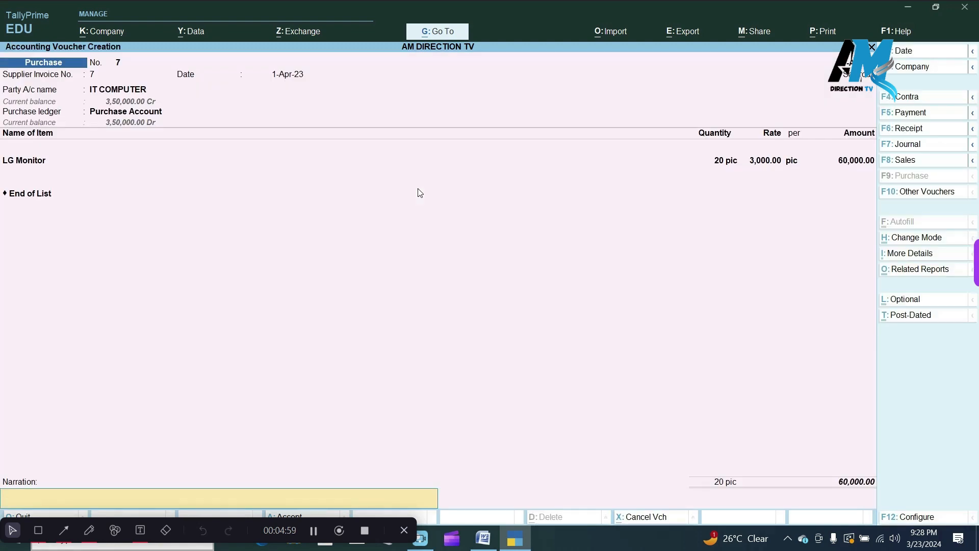
key(Return)
key(Return)
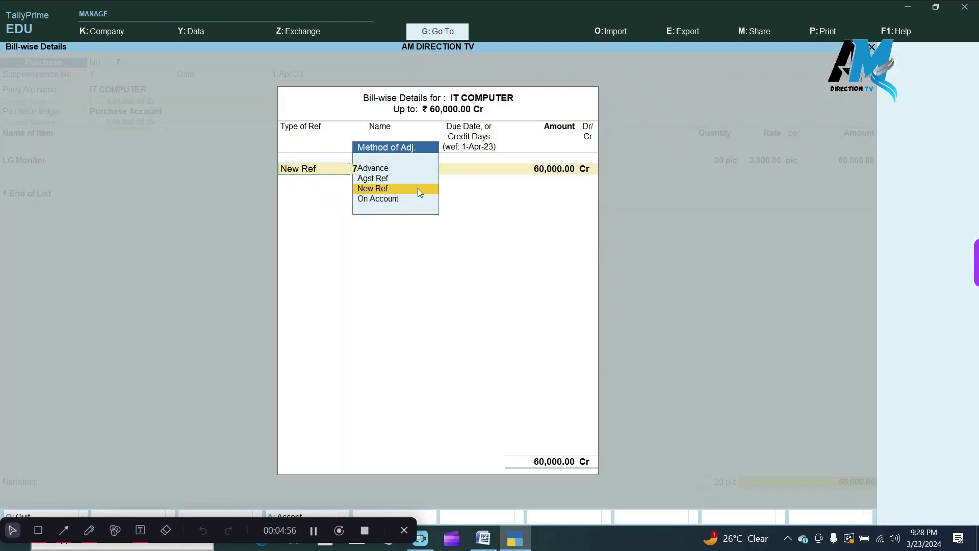
key(Return)
key(Return)
key(Return)
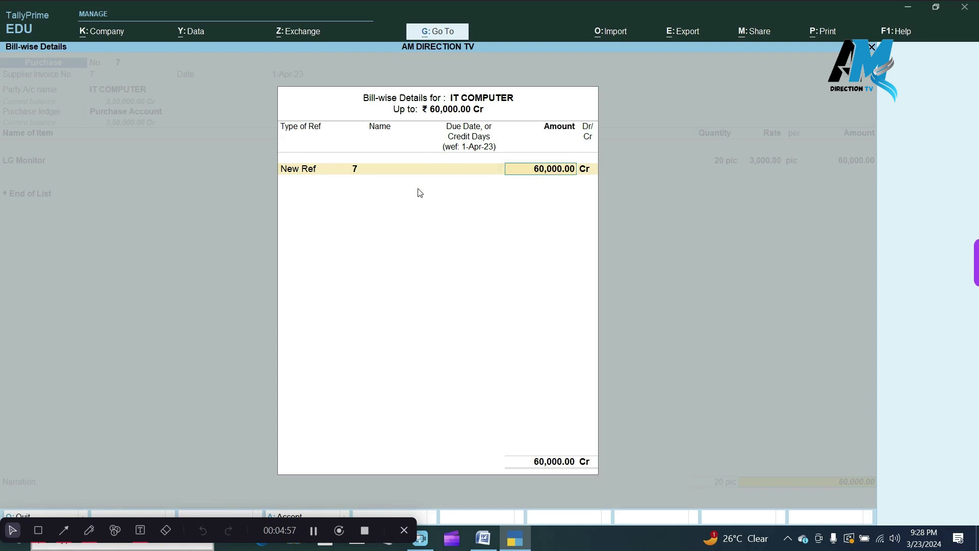
key(Return)
key(Return)
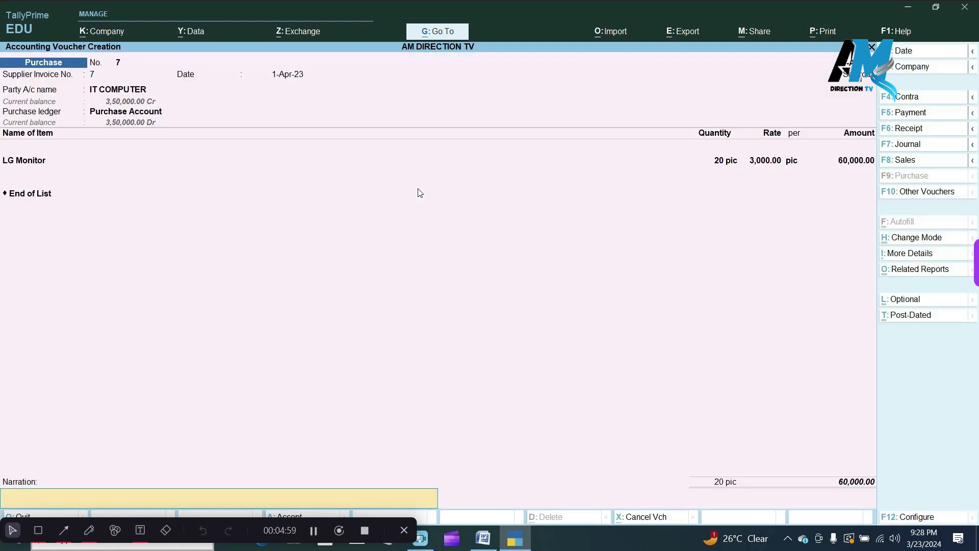
key(Return)
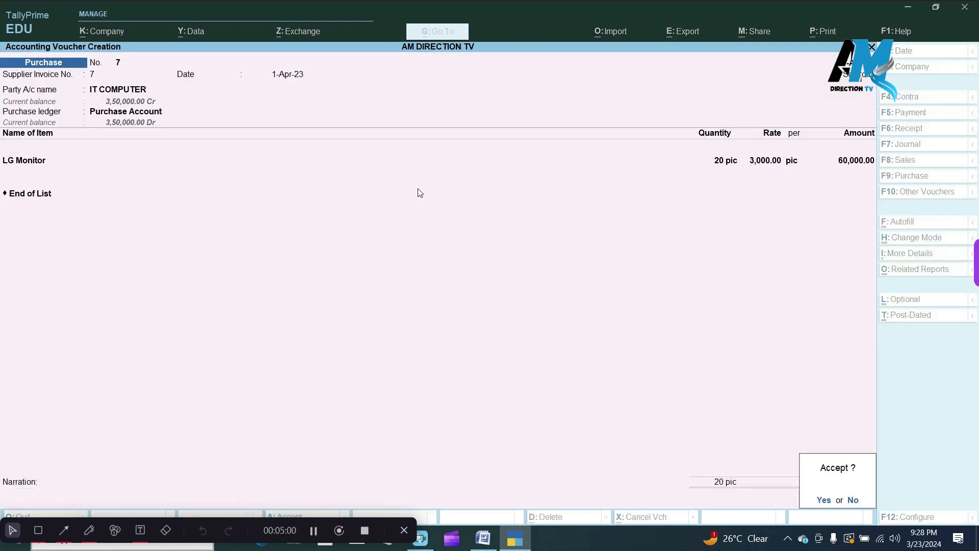
key(Return)
Start a payment voucher from the Cash account and enter a payment of 30,000 to IT COMPUTER
click(924, 113)
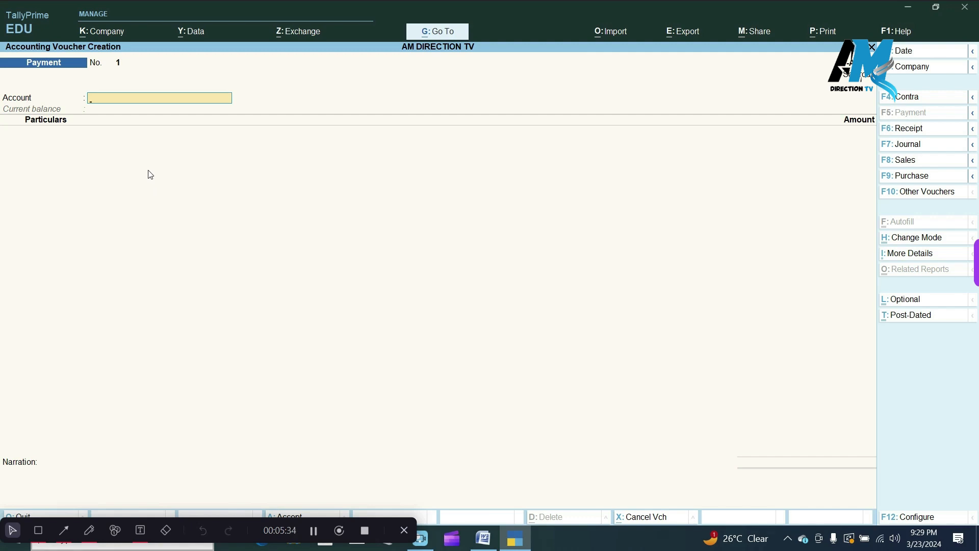
key(space)
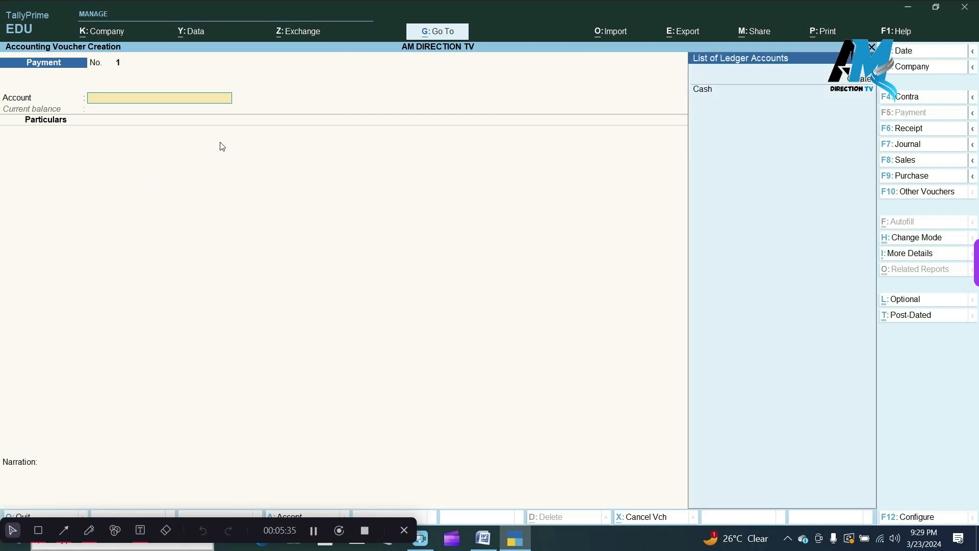
click(701, 90)
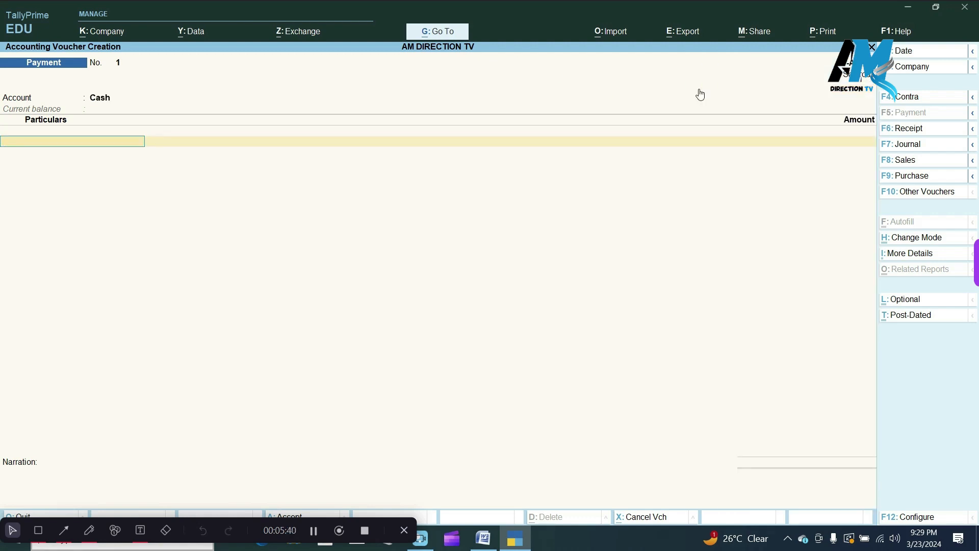
key(space)
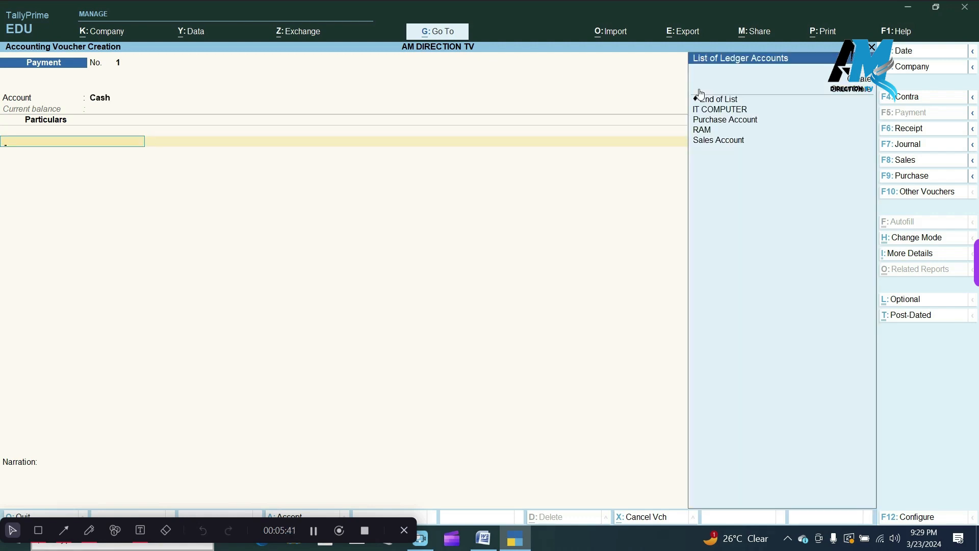
click(736, 110)
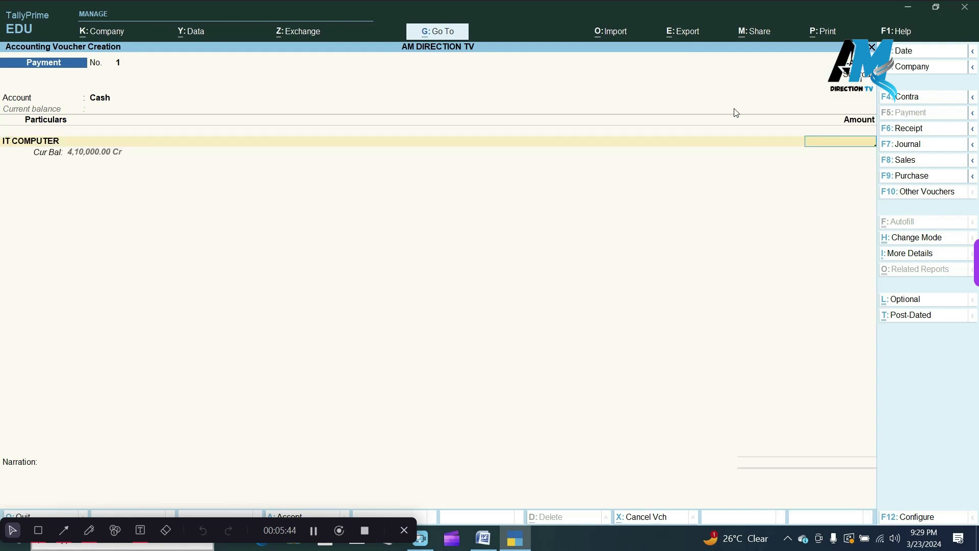
text(30000)
key(Return)
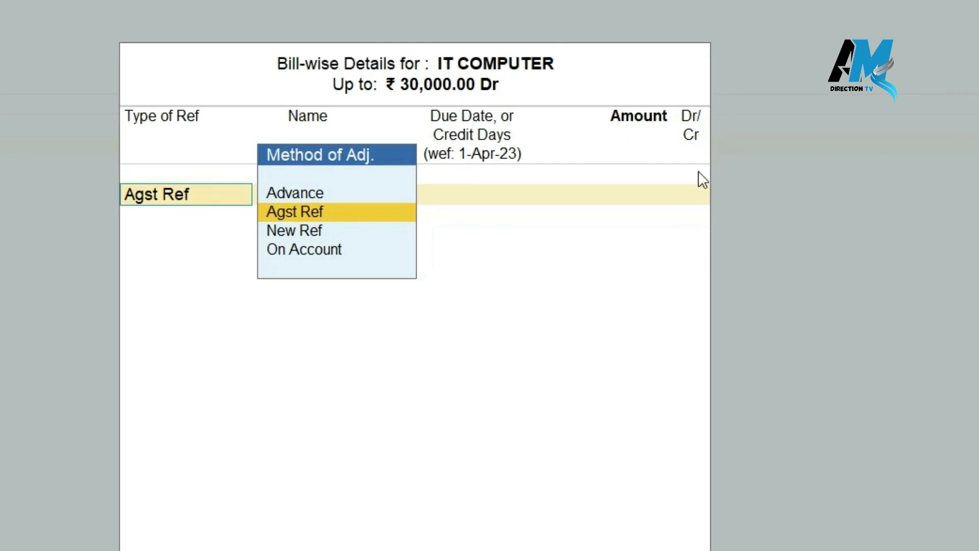
Allocate the 30,000 Dr payment as Agst Ref to pending bill 7 and save the payment voucher
click(342, 212)
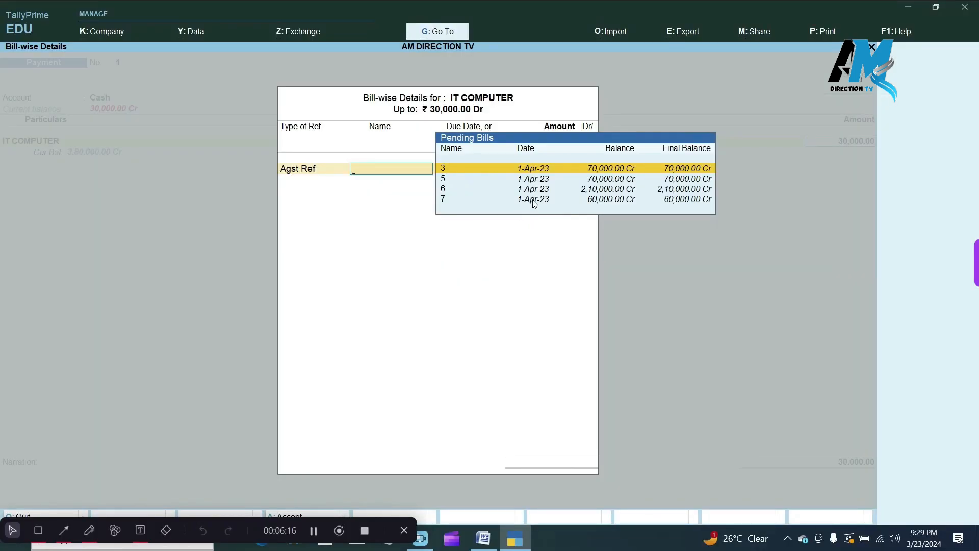
click(534, 205)
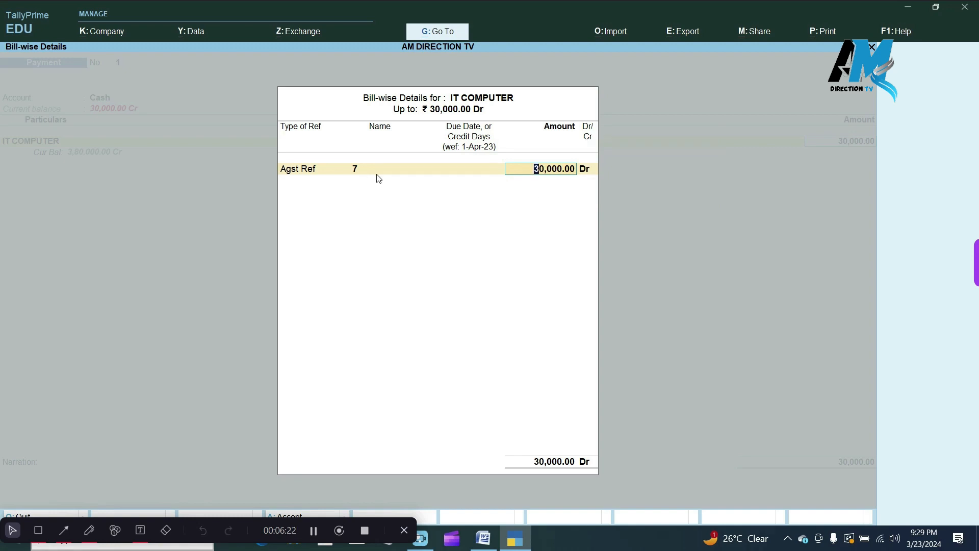
key(Return)
key(Return)
key(Return)
key(Return)
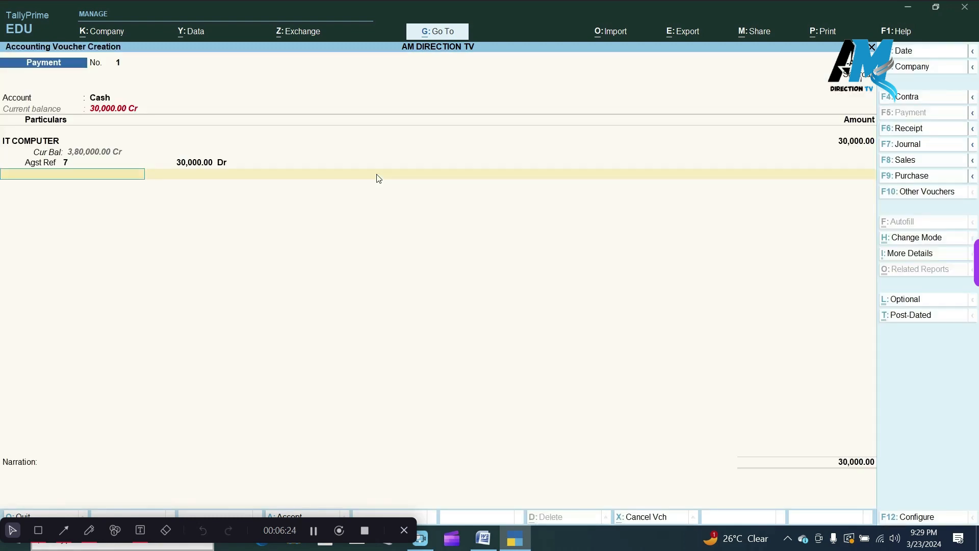
key(Return)
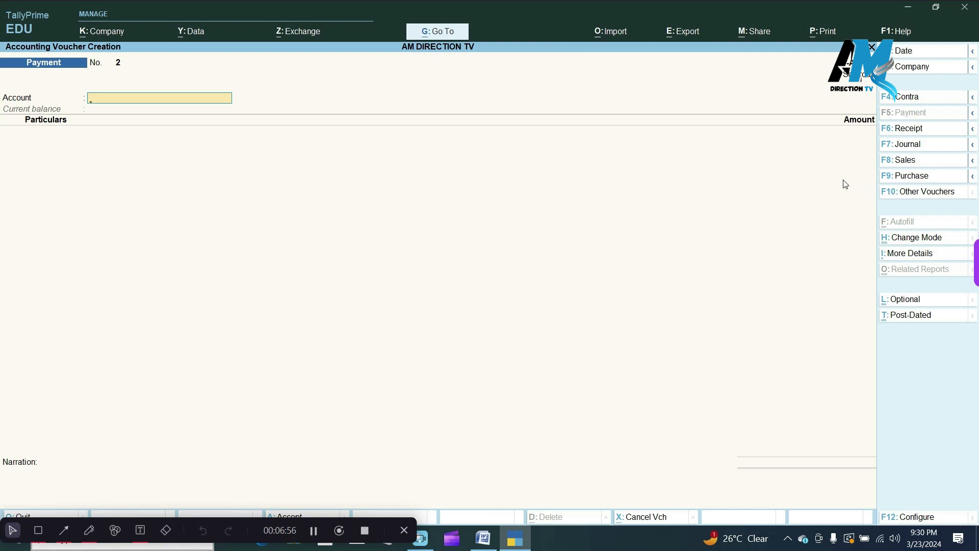
Start a receipt voucher into the Cash account and enter 10,000 received from the customer's ledger
click(924, 133)
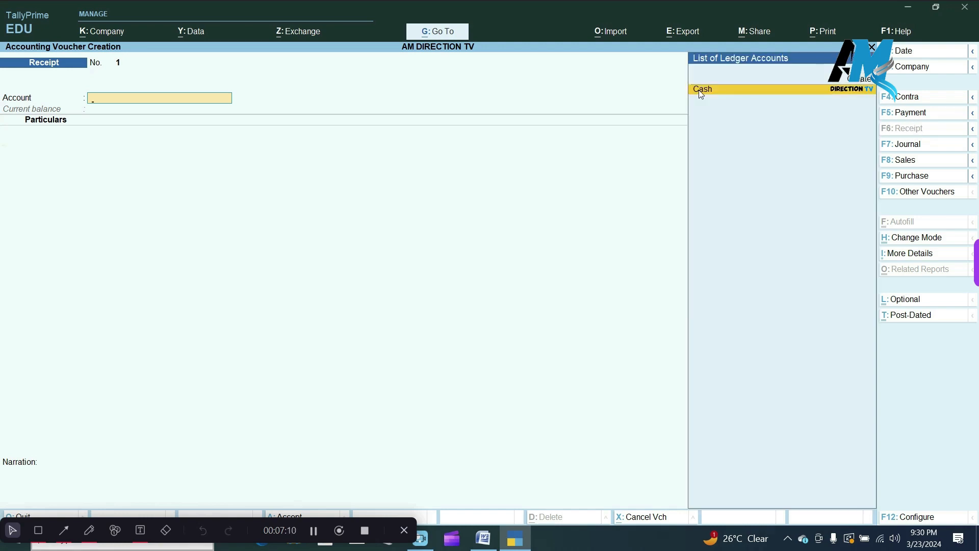
key(Return)
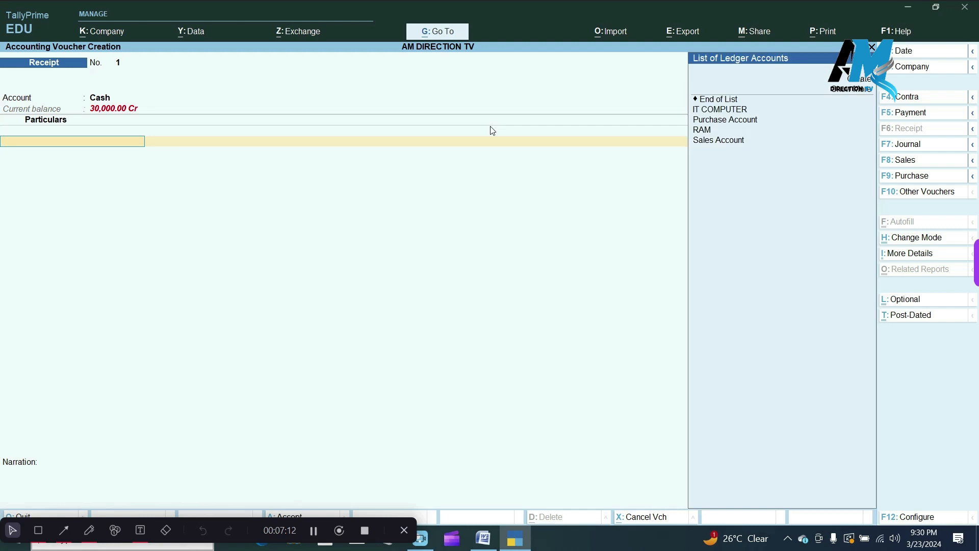
click(702, 134)
click(703, 134)
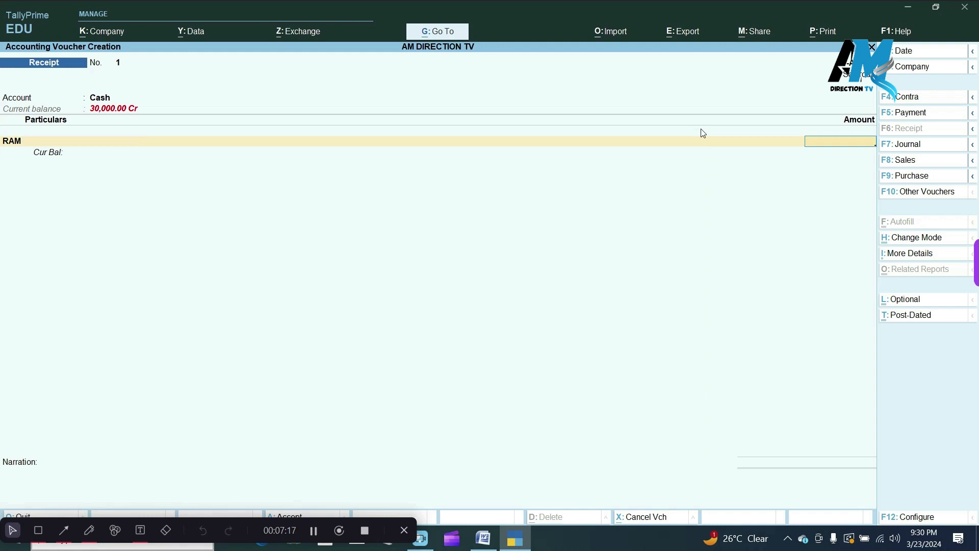
text(10,000)
key(Return)
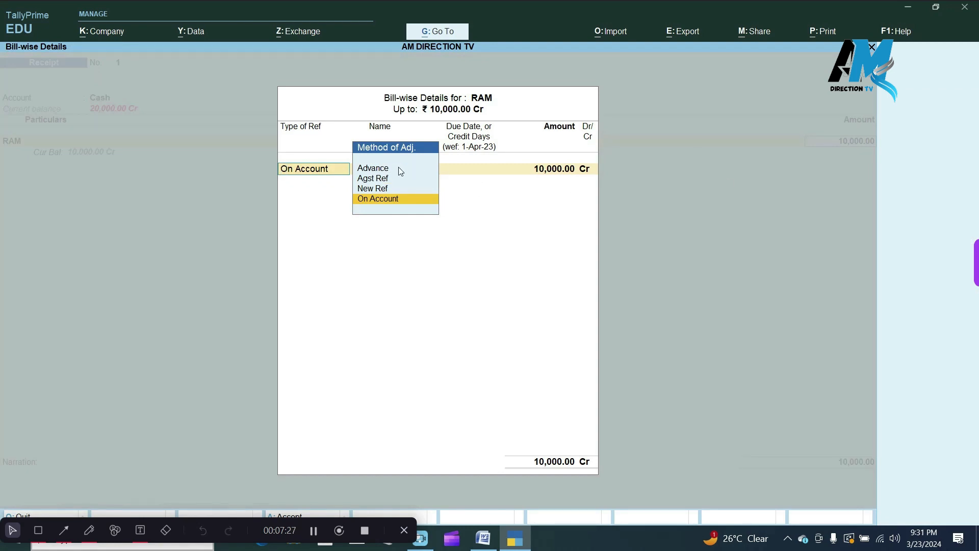
Allocate the 10,000 Cr receipt as an Advance with the reference name Advance and save the receipt voucher
click(381, 172)
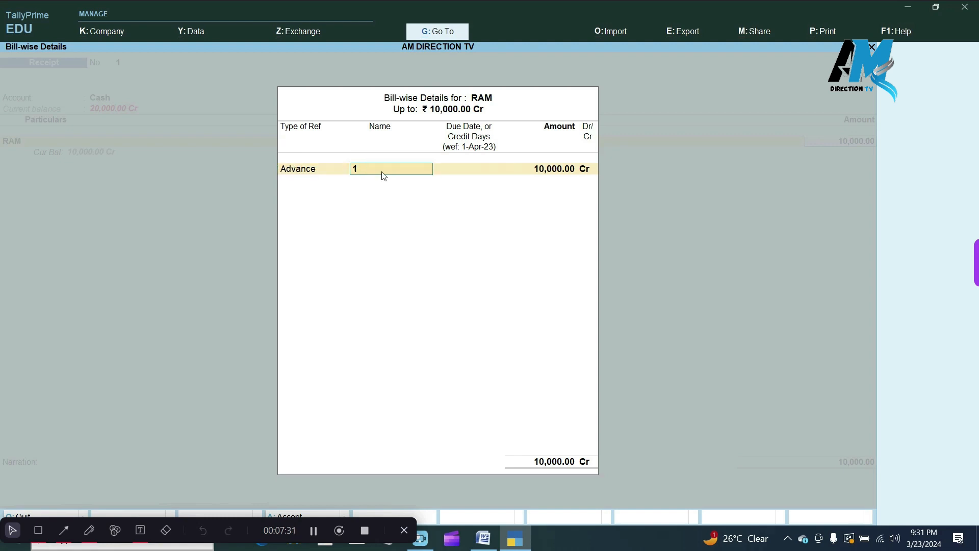
text(Advance)
key(Return)
key(Return)
key(Return)
key(Return)
key(Return)
key(Return)
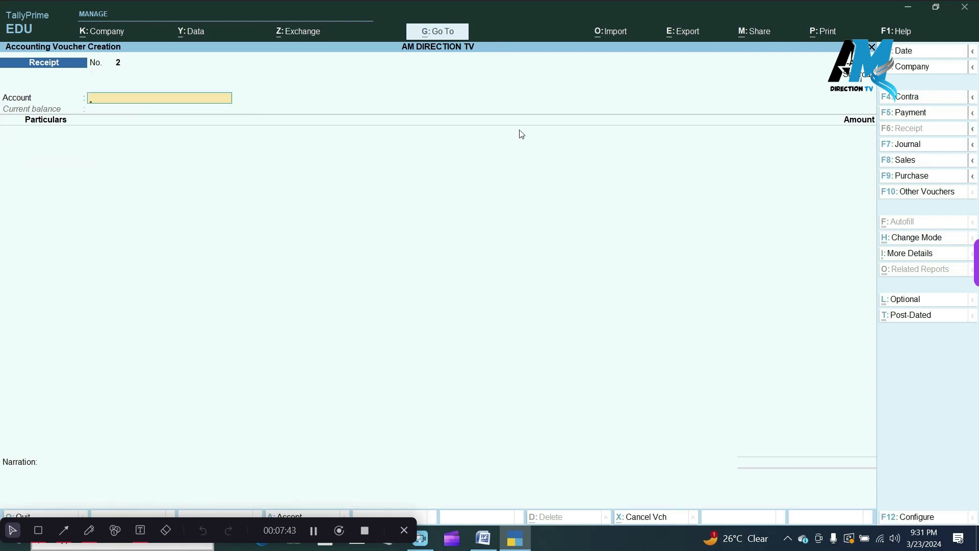
Start a sales voucher for the same customer, keep the default party details, and choose Sales Account as the sales ledger
click(918, 161)
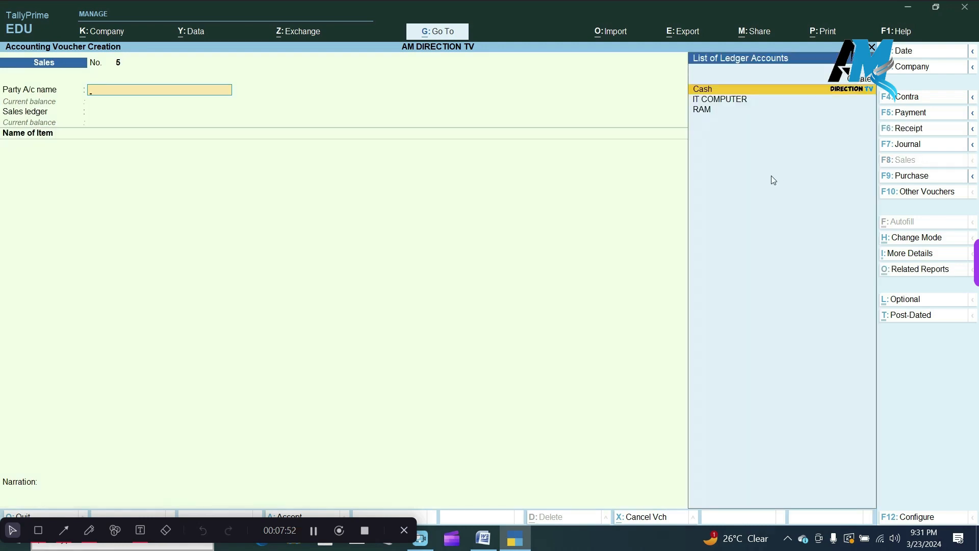
click(707, 113)
key(Return)
key(Return)
key(Return)
key(Return)
key(Return)
key(Return)
key(Return)
key(Return)
key(Return)
key(Return)
key(Return)
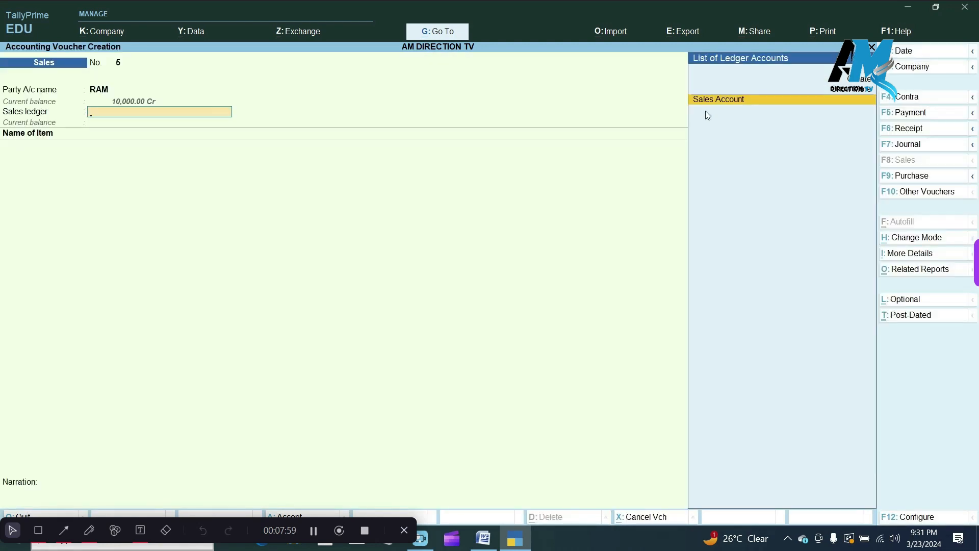
key(Return)
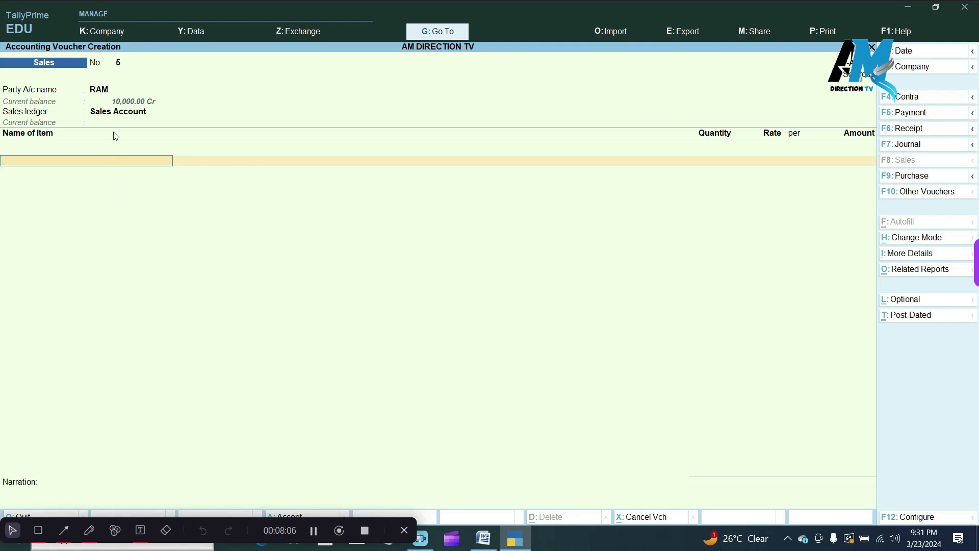
Add LG Monitor from the Contai location with 5 pic at a rate of 5,000, and finish the item list
key(space)
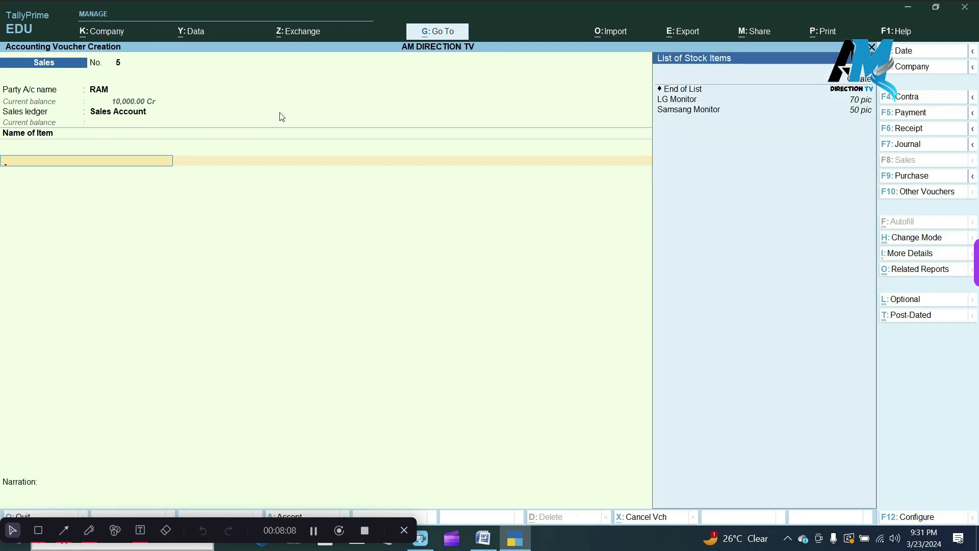
click(686, 101)
click(687, 101)
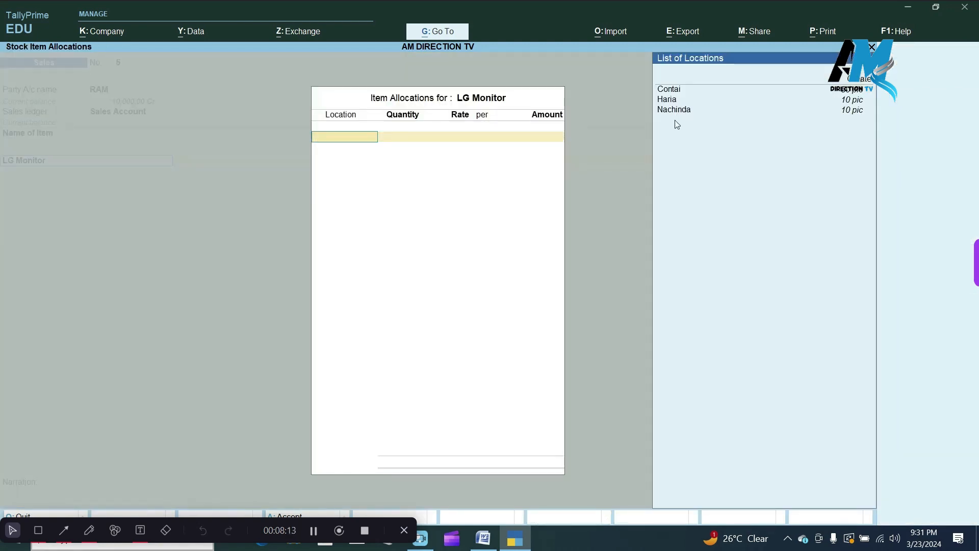
click(670, 90)
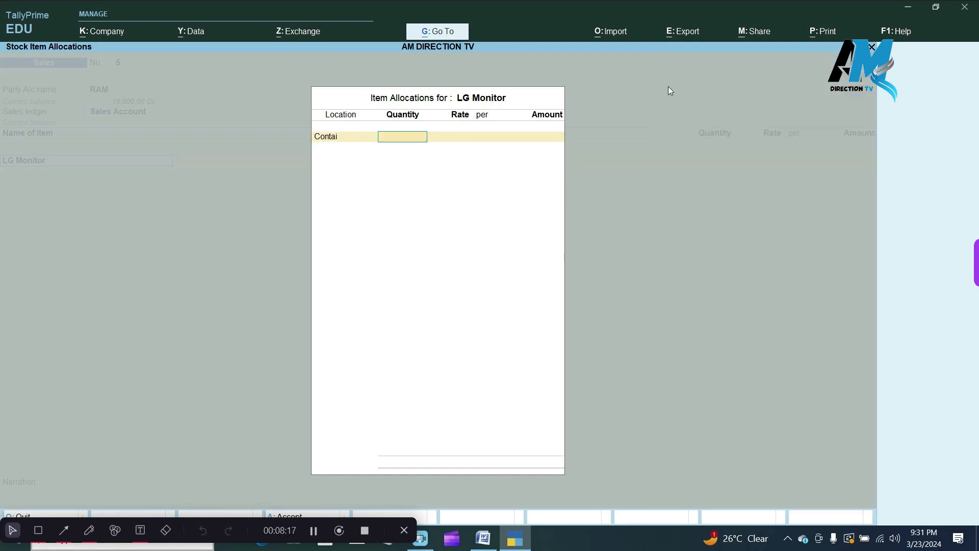
key(Return)
text(5000)
key(Return)
key(Return)
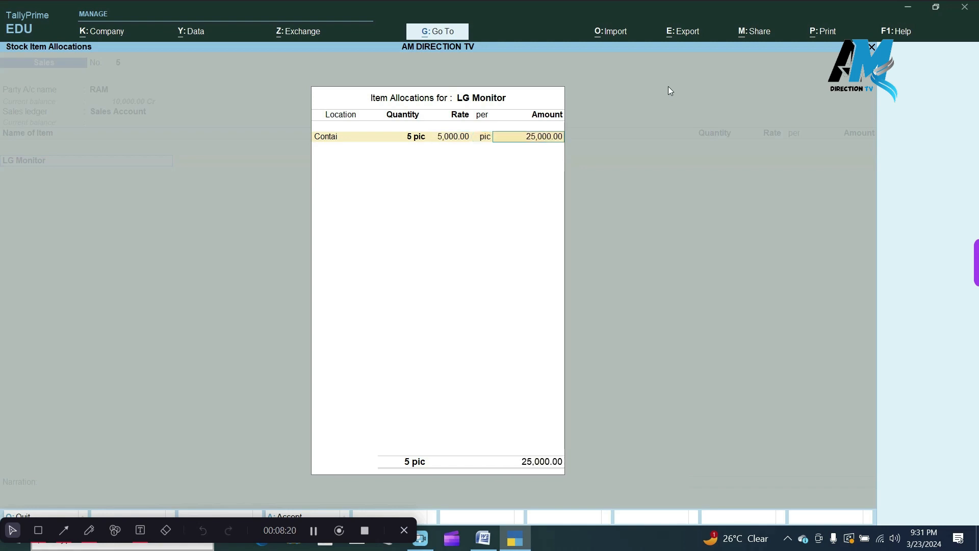
key(Return)
key(Return)
key(Return)
key(Return)
key(Return)
key(Return)
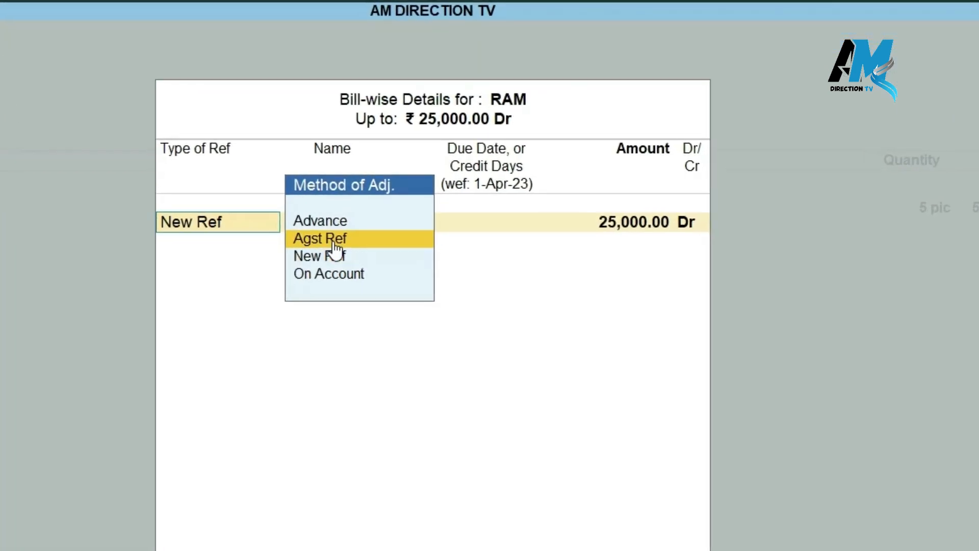
Adjust the sale as Agst Ref against the customer's pending Advance bill and save the sales voucher
click(326, 239)
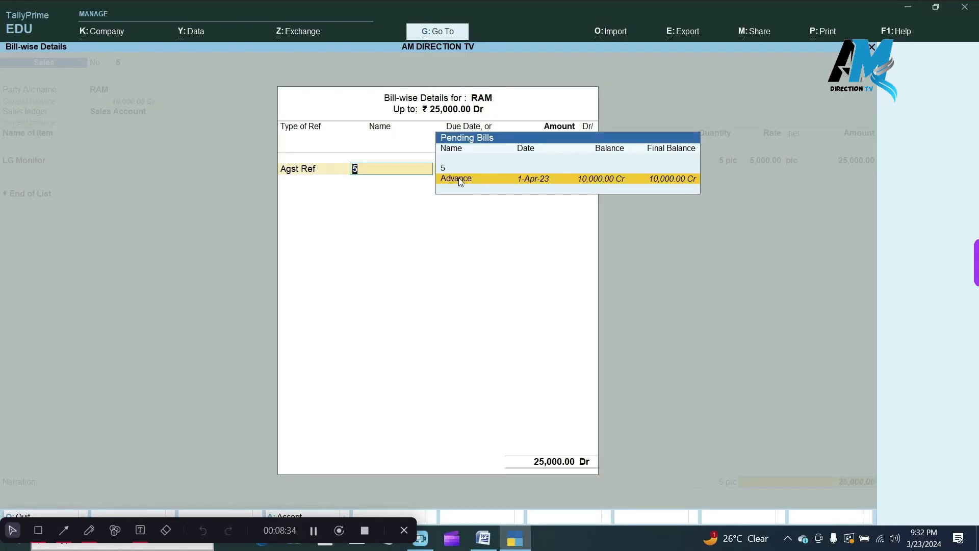
click(460, 180)
key(Return)
key(Return)
key(Return)
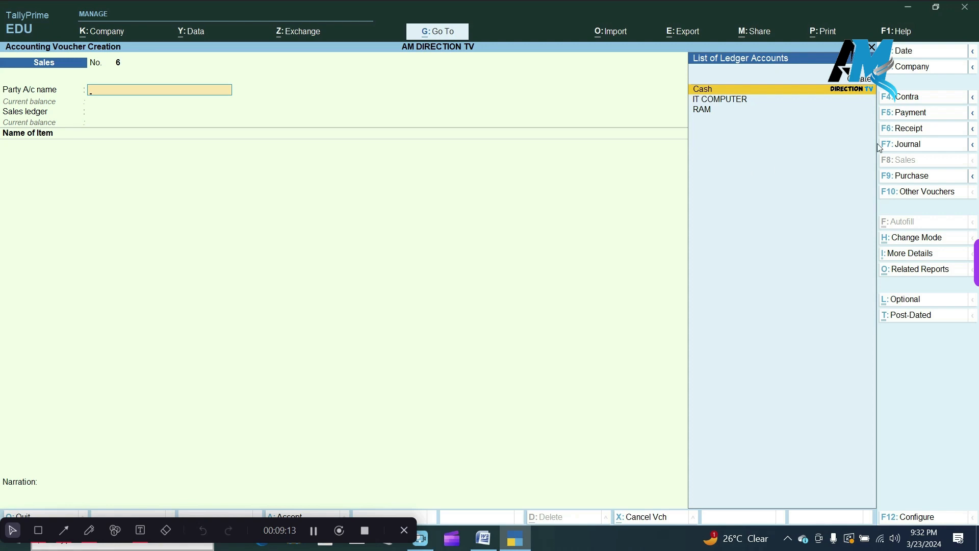
Start another payment voucher from the Cash account and enter a payment of 5,000 to the customer's ledger
click(926, 114)
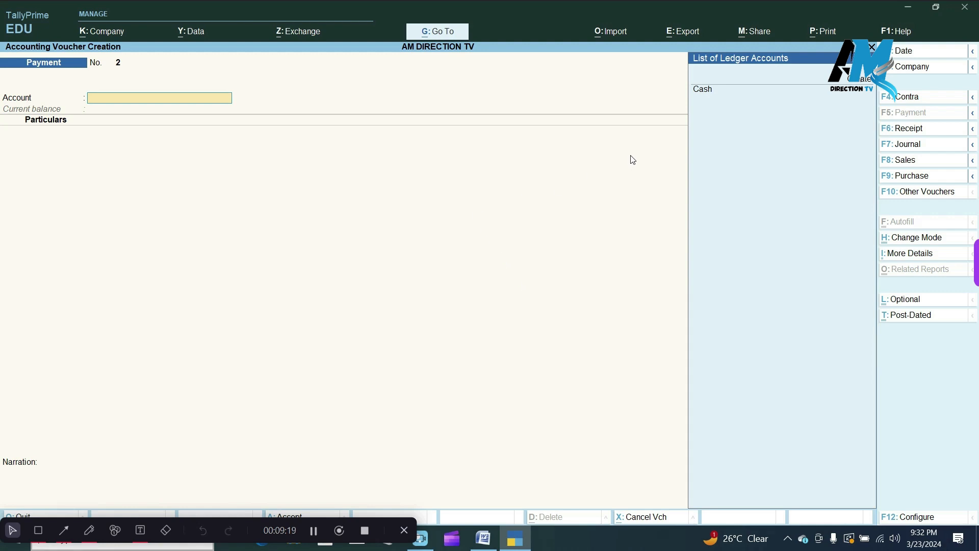
click(704, 91)
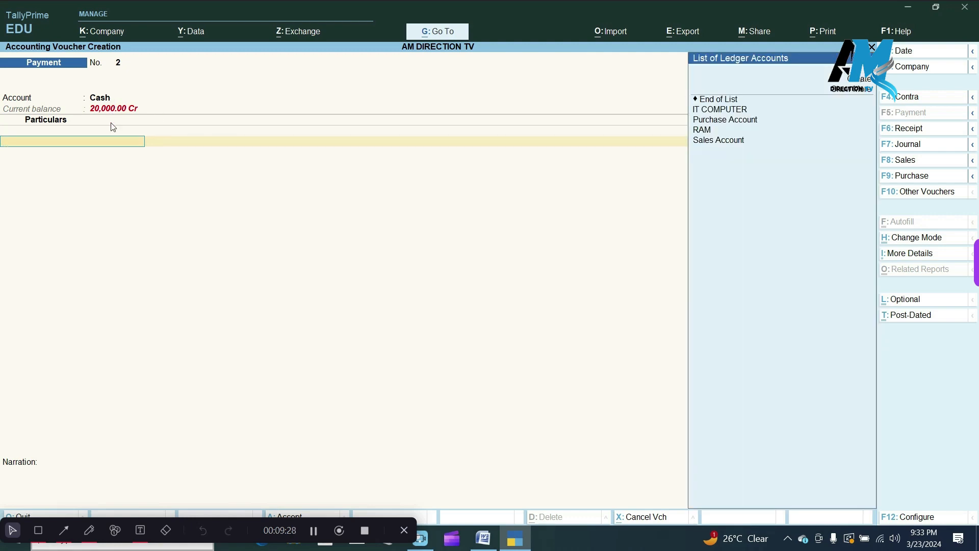
click(706, 134)
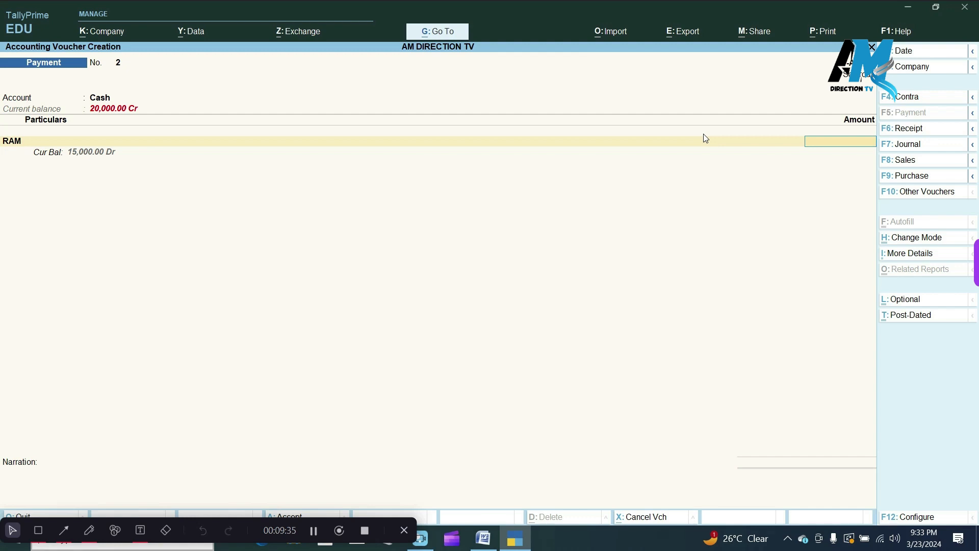
text(5000)
key(Return)
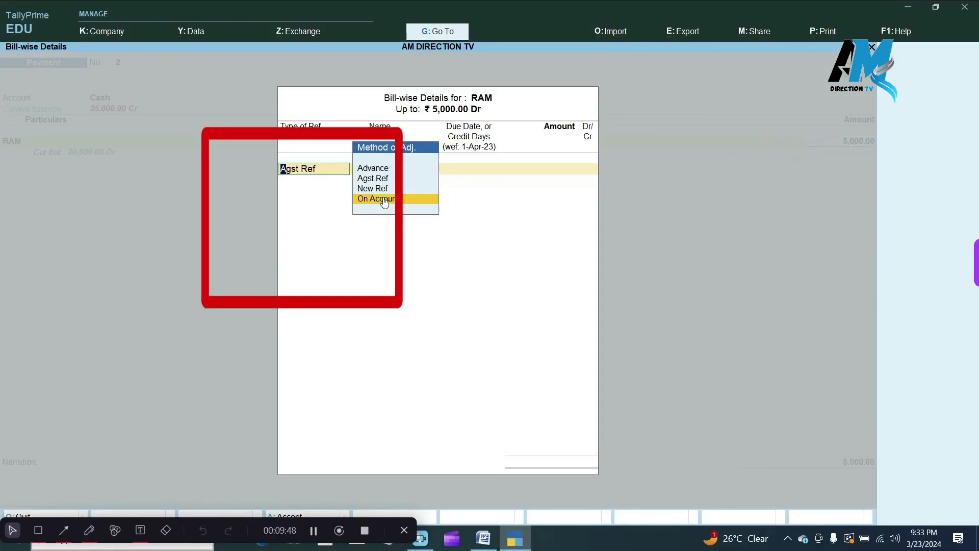
Allocate the 5,000 Dr payment as On Account and save the payment voucher without narration
click(384, 200)
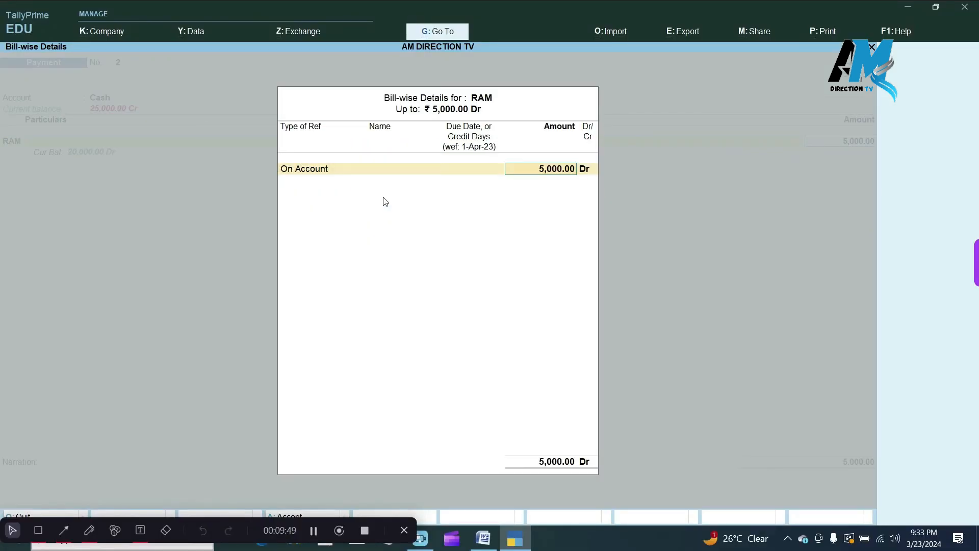
key(Return)
key(Return)
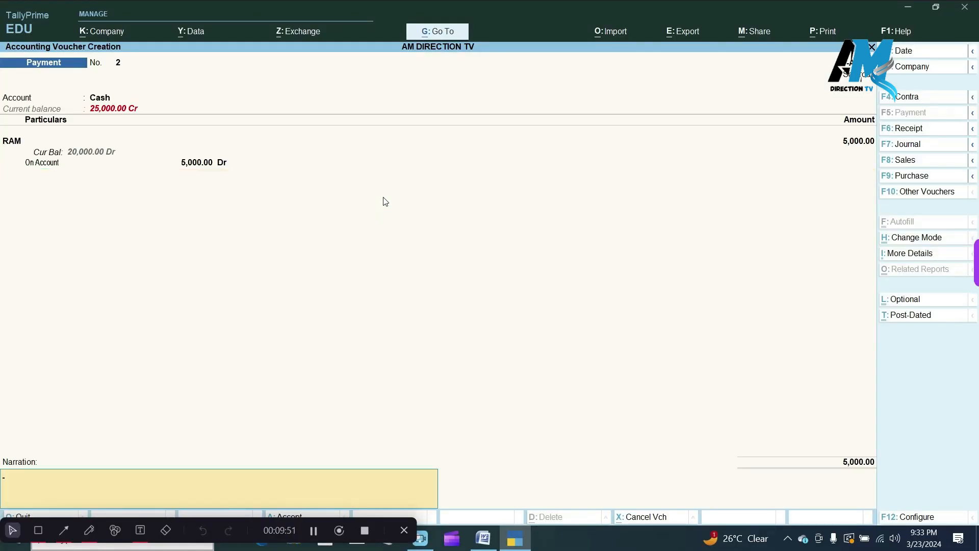
key(Return)
key(Return)
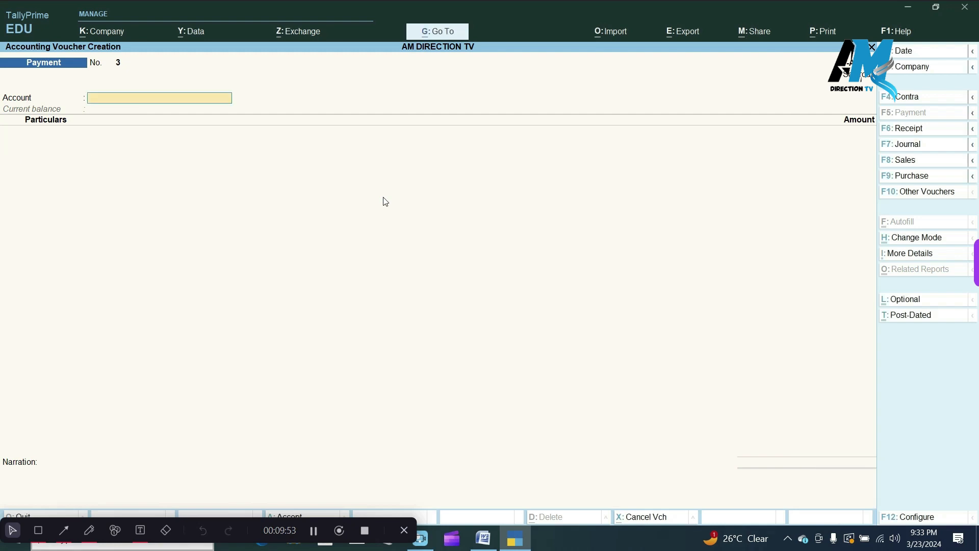